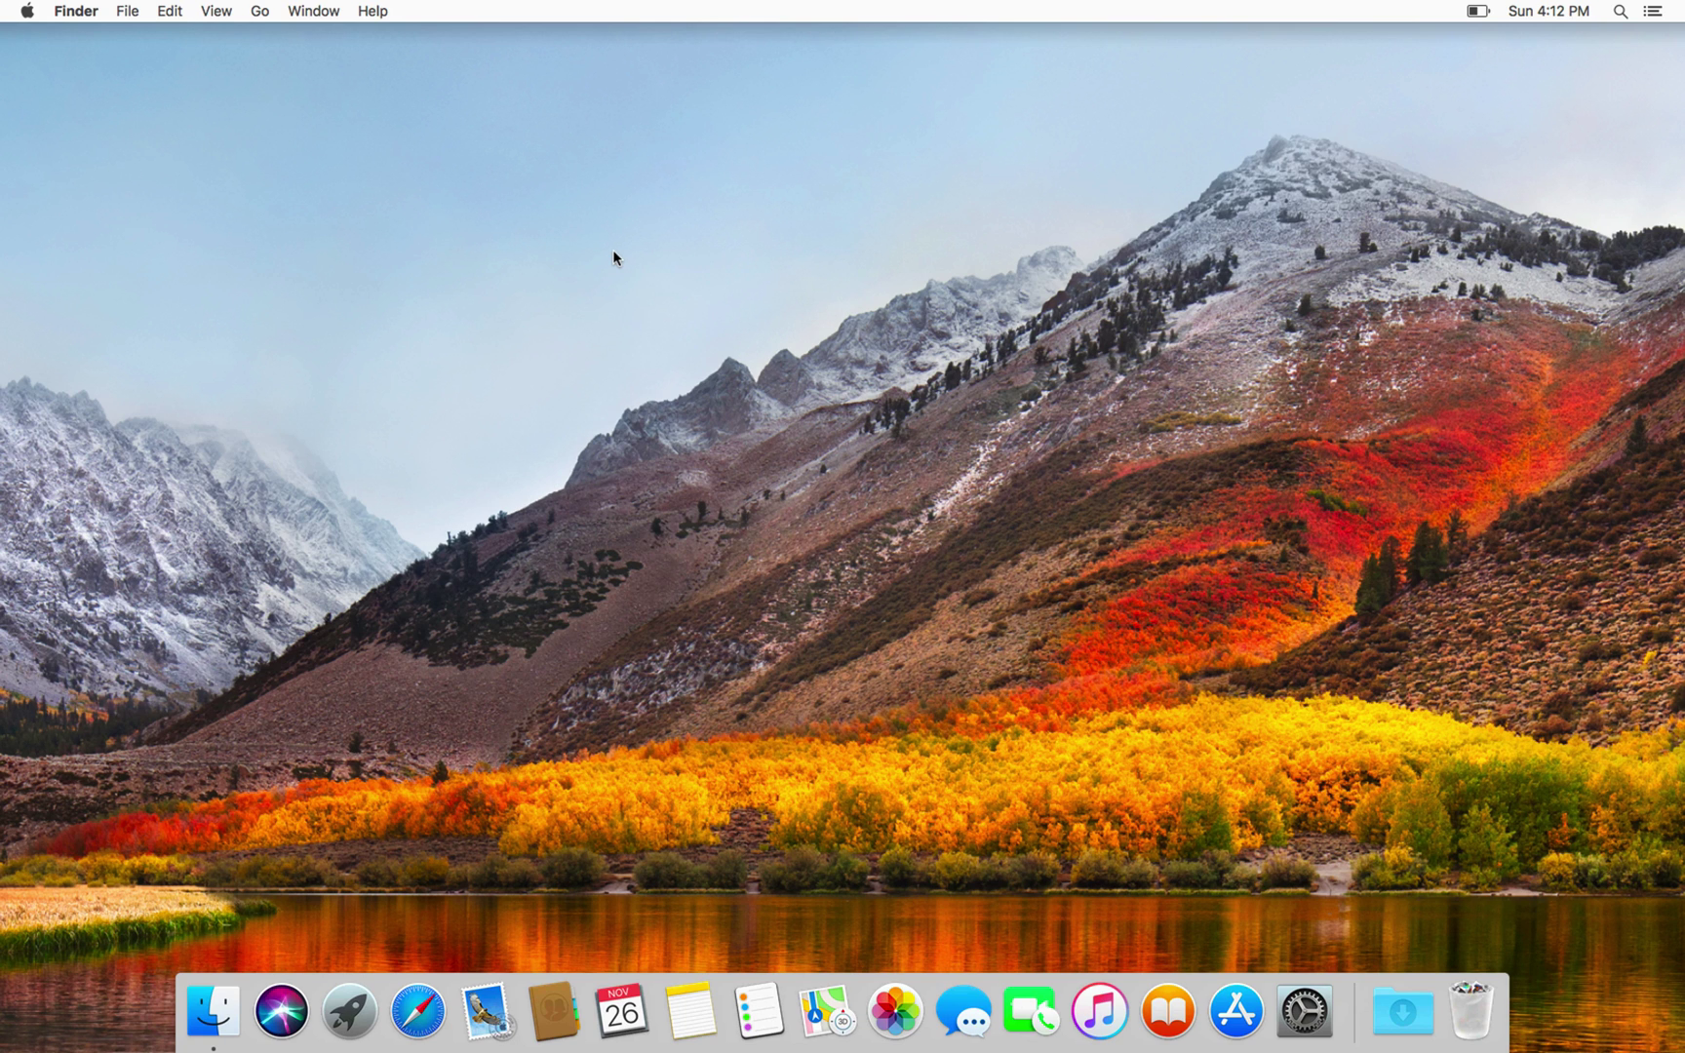
Step: Launch Disk Utility through Spotlight search with 'di'
key("super+space")
type("di")
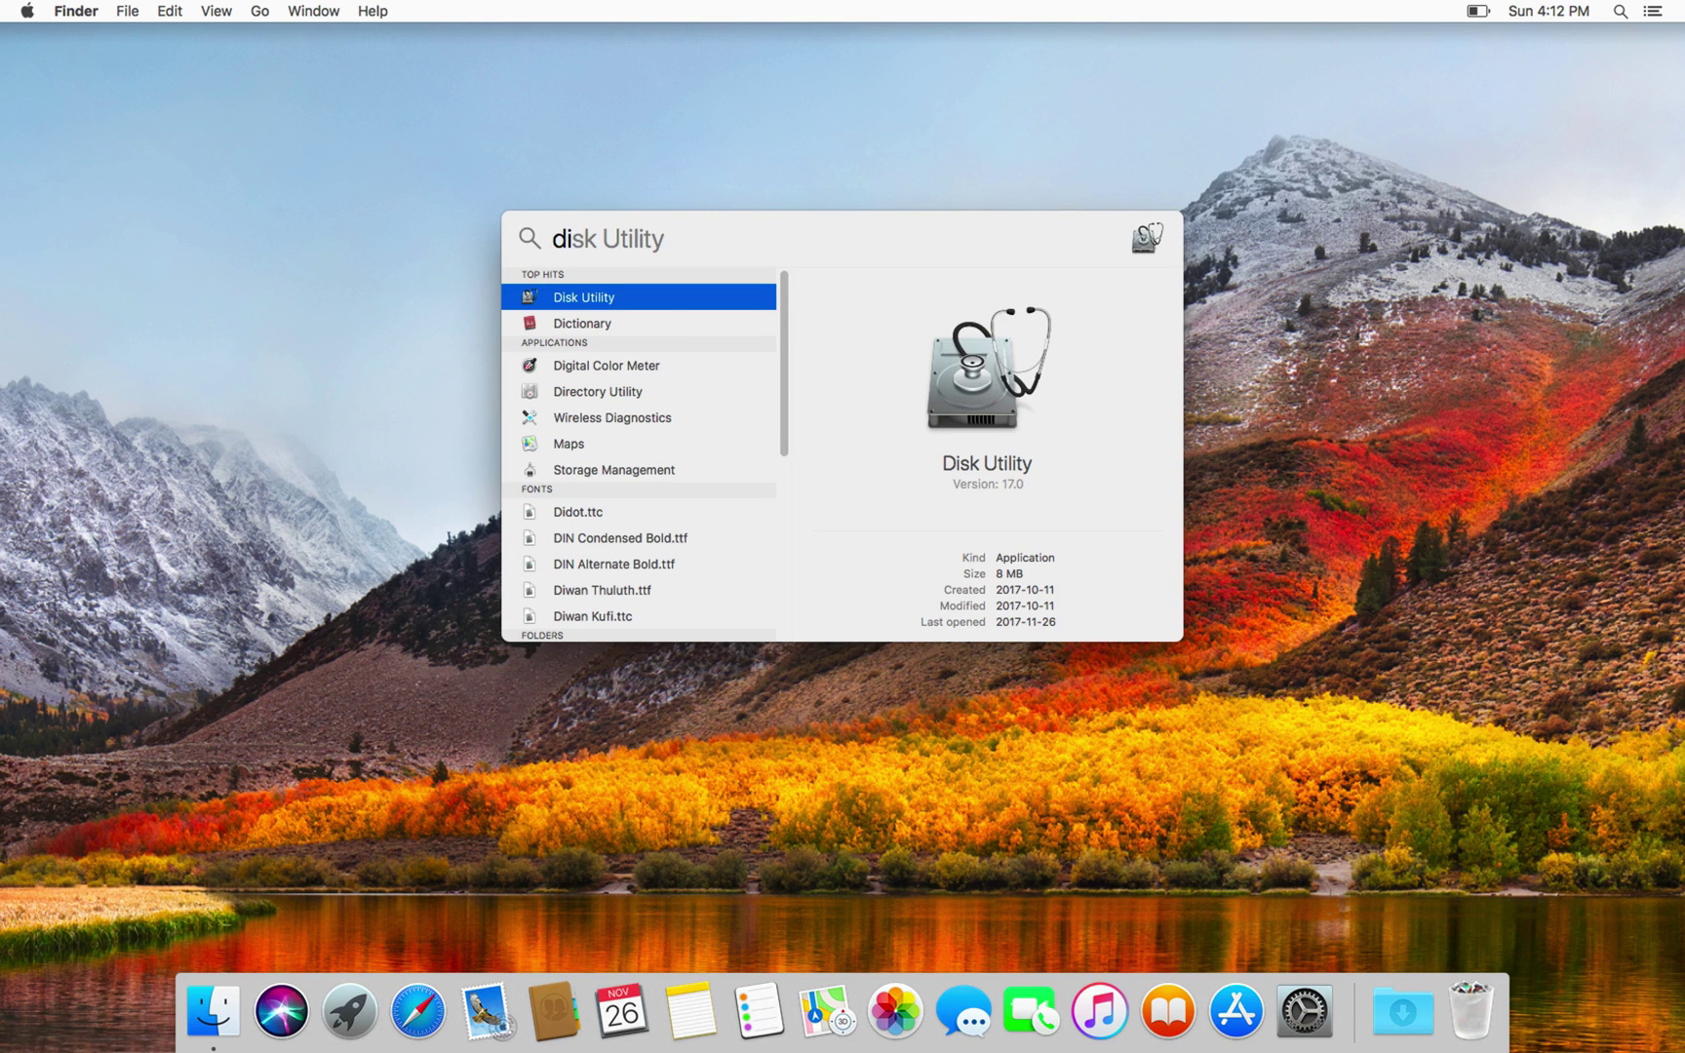
key("Return")
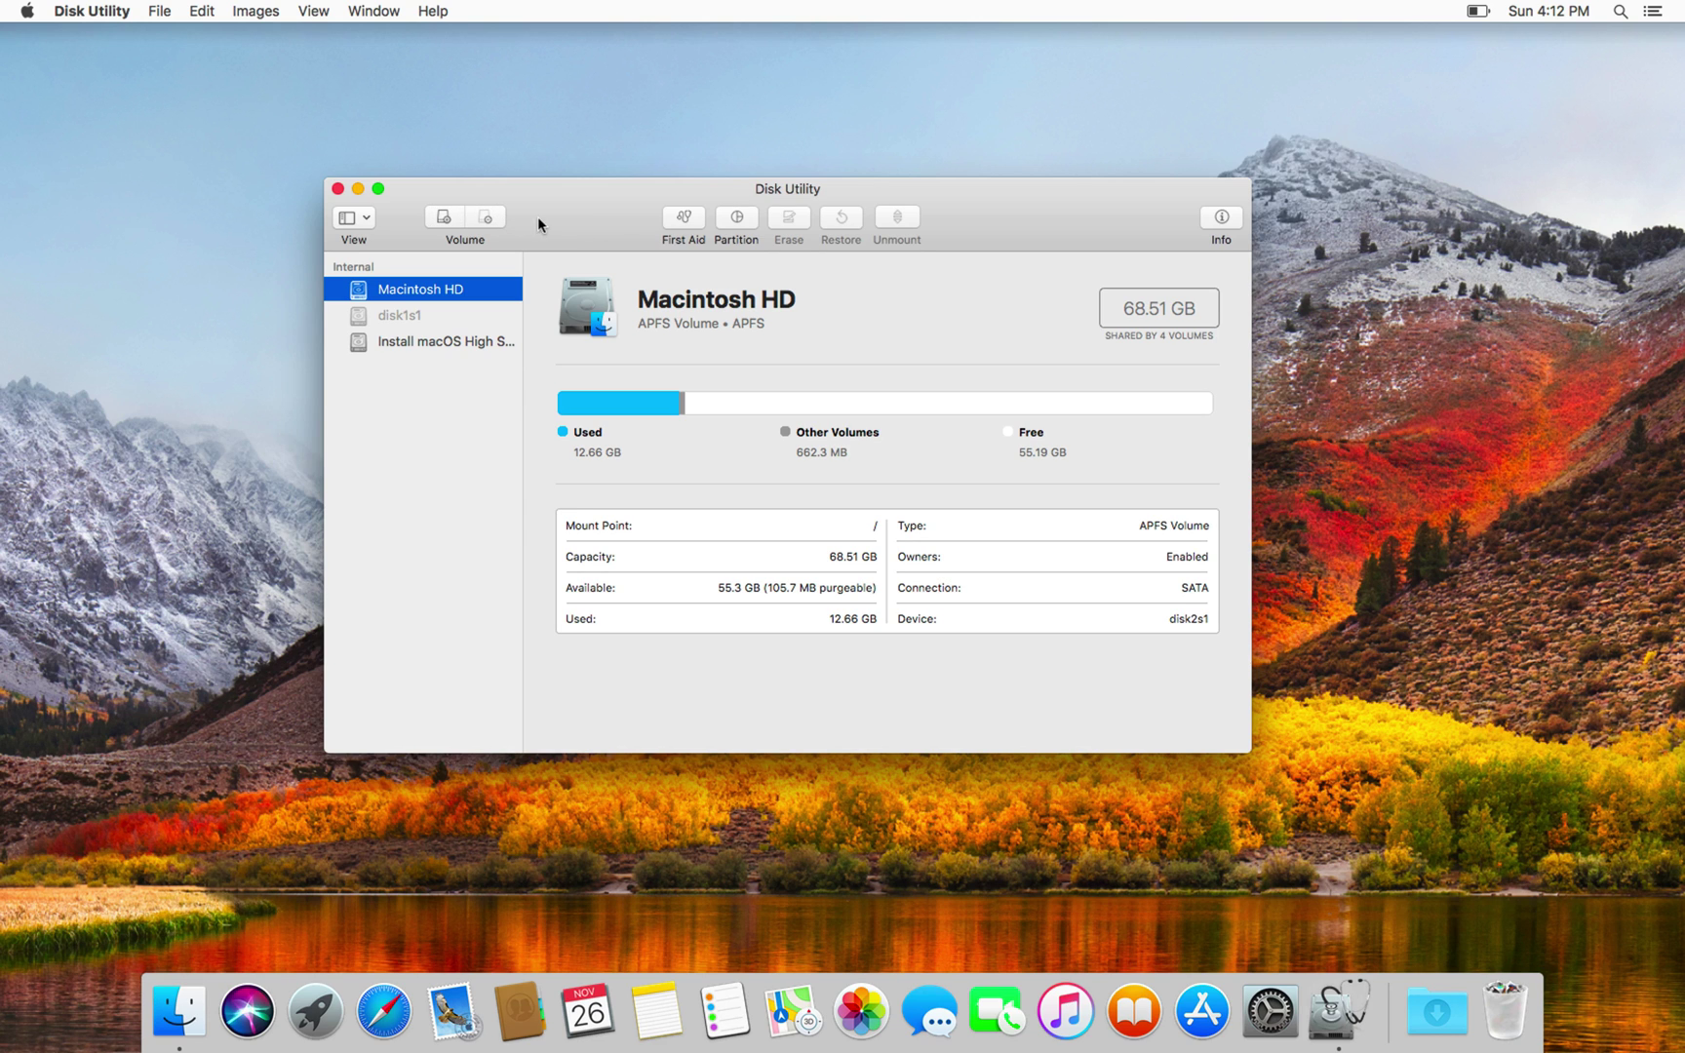
Step: Start a new blank disk image from File > New Image > Blank Image
left_click(166, 10)
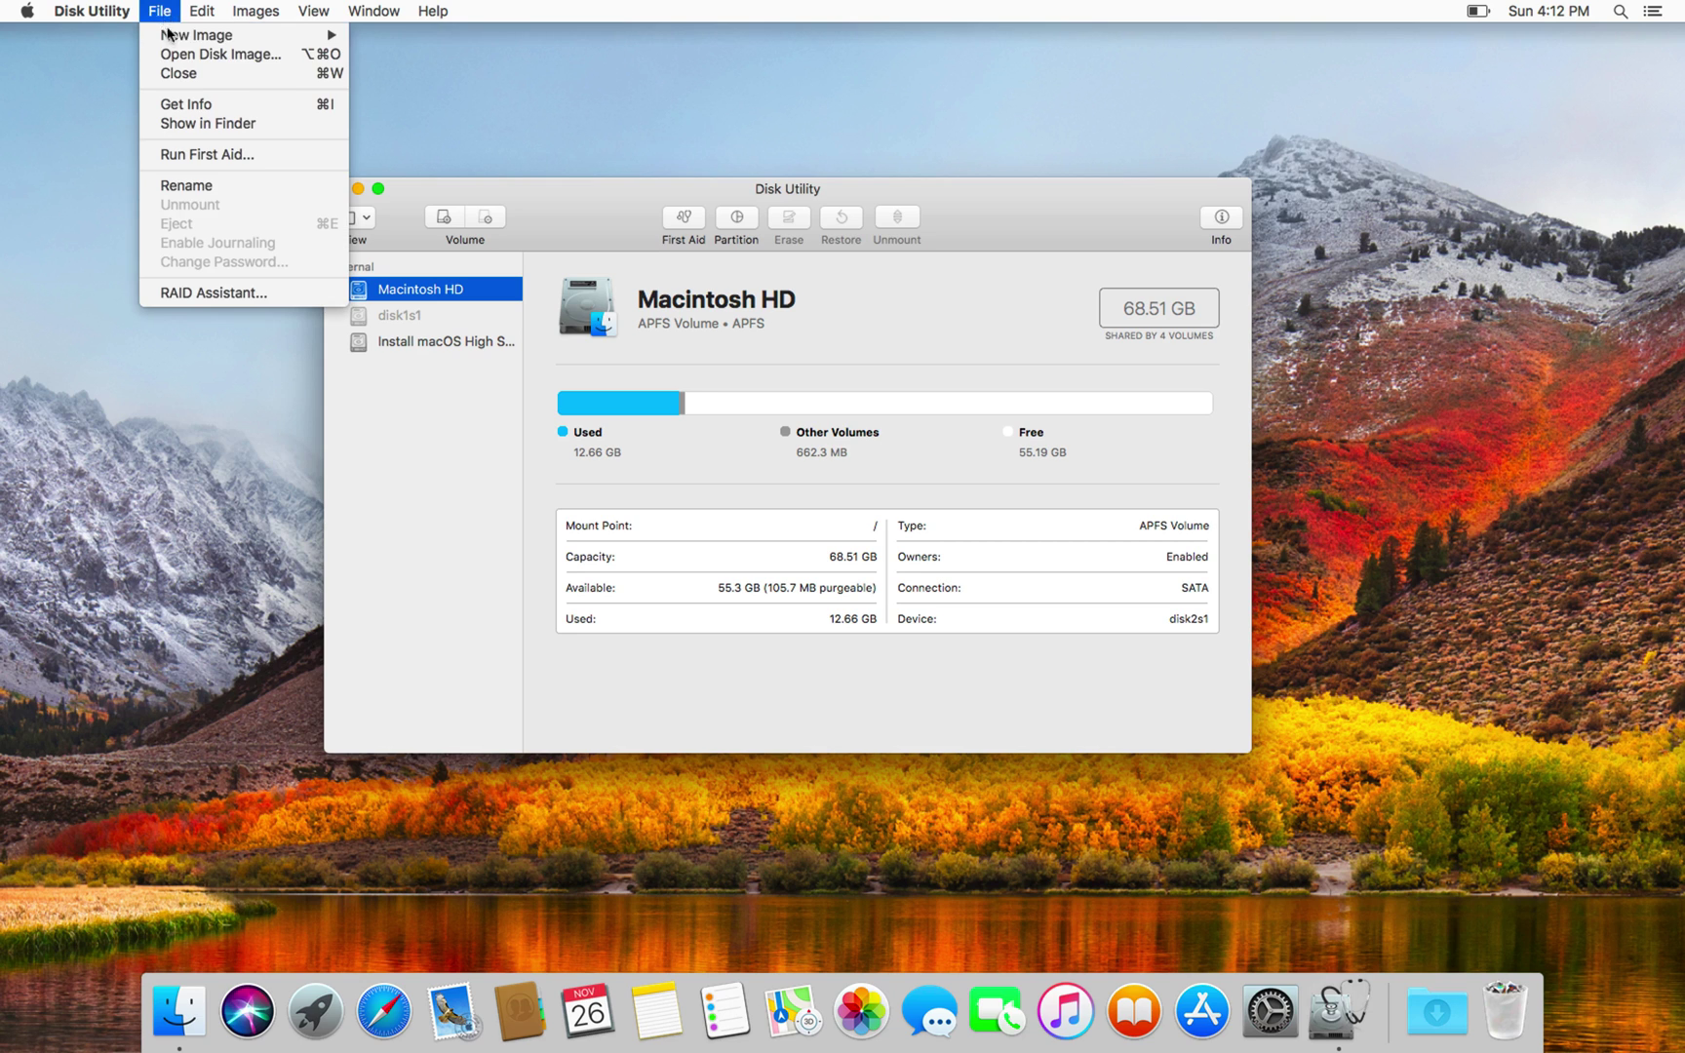
mouse_move(168, 34)
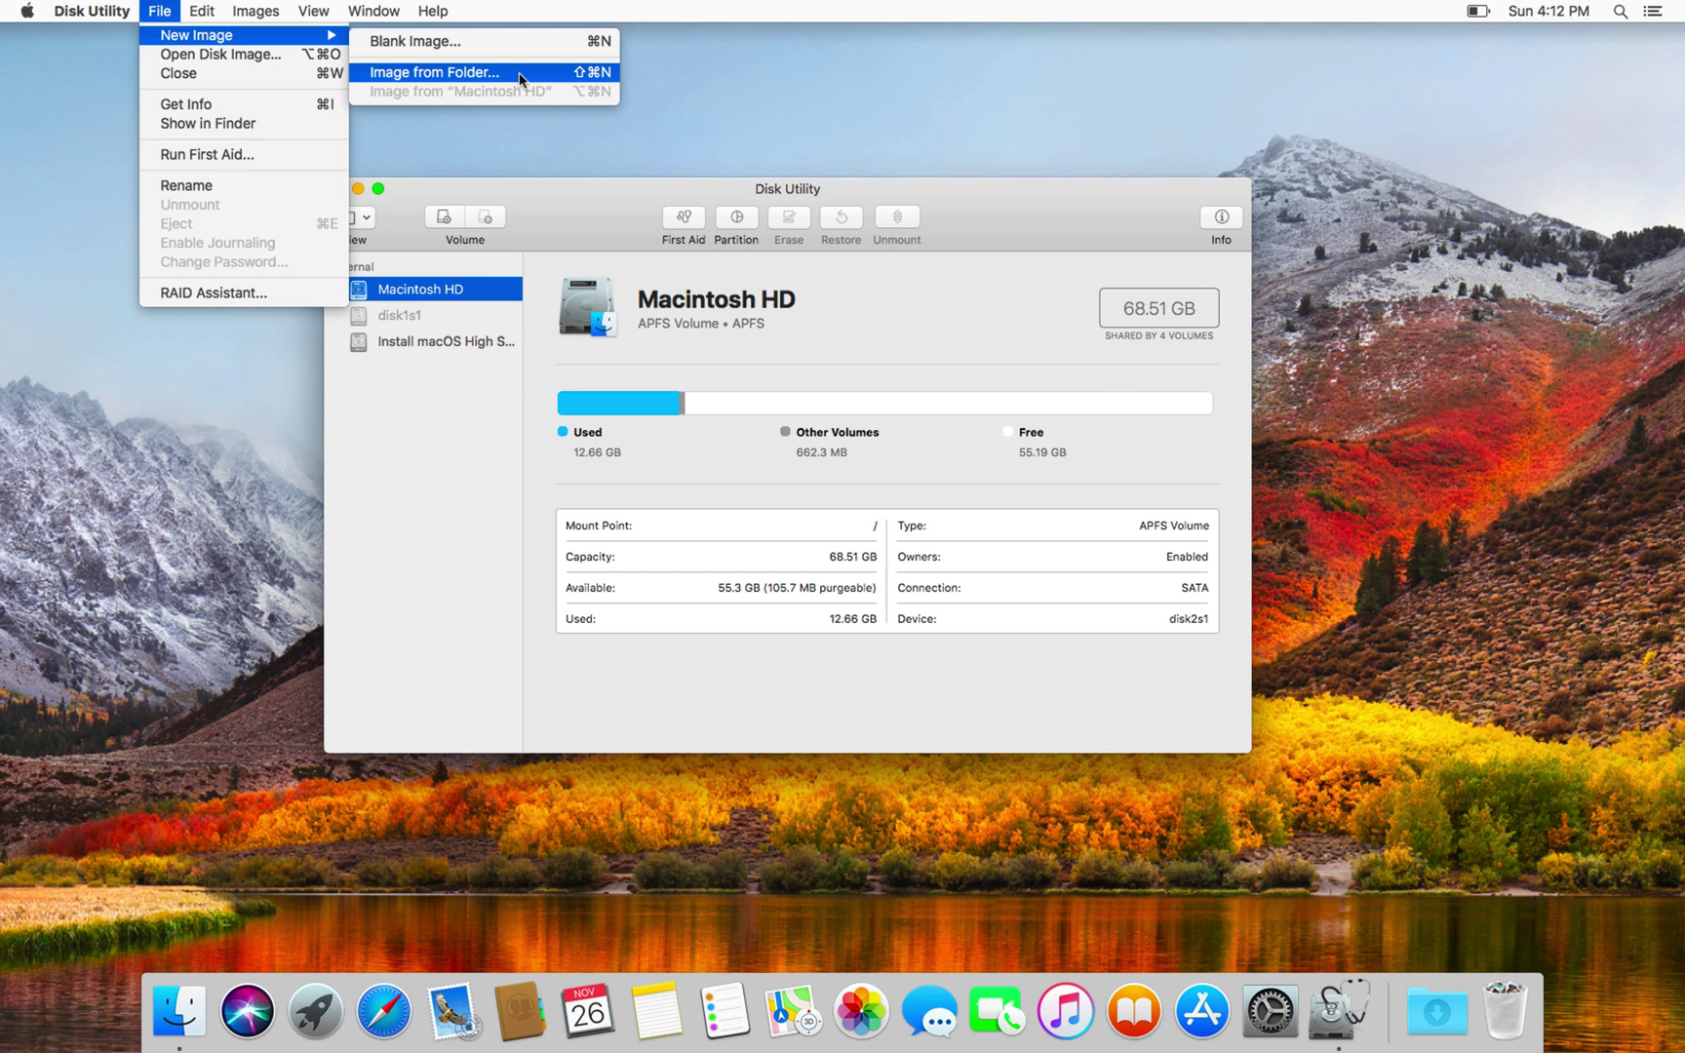
left_click(487, 44)
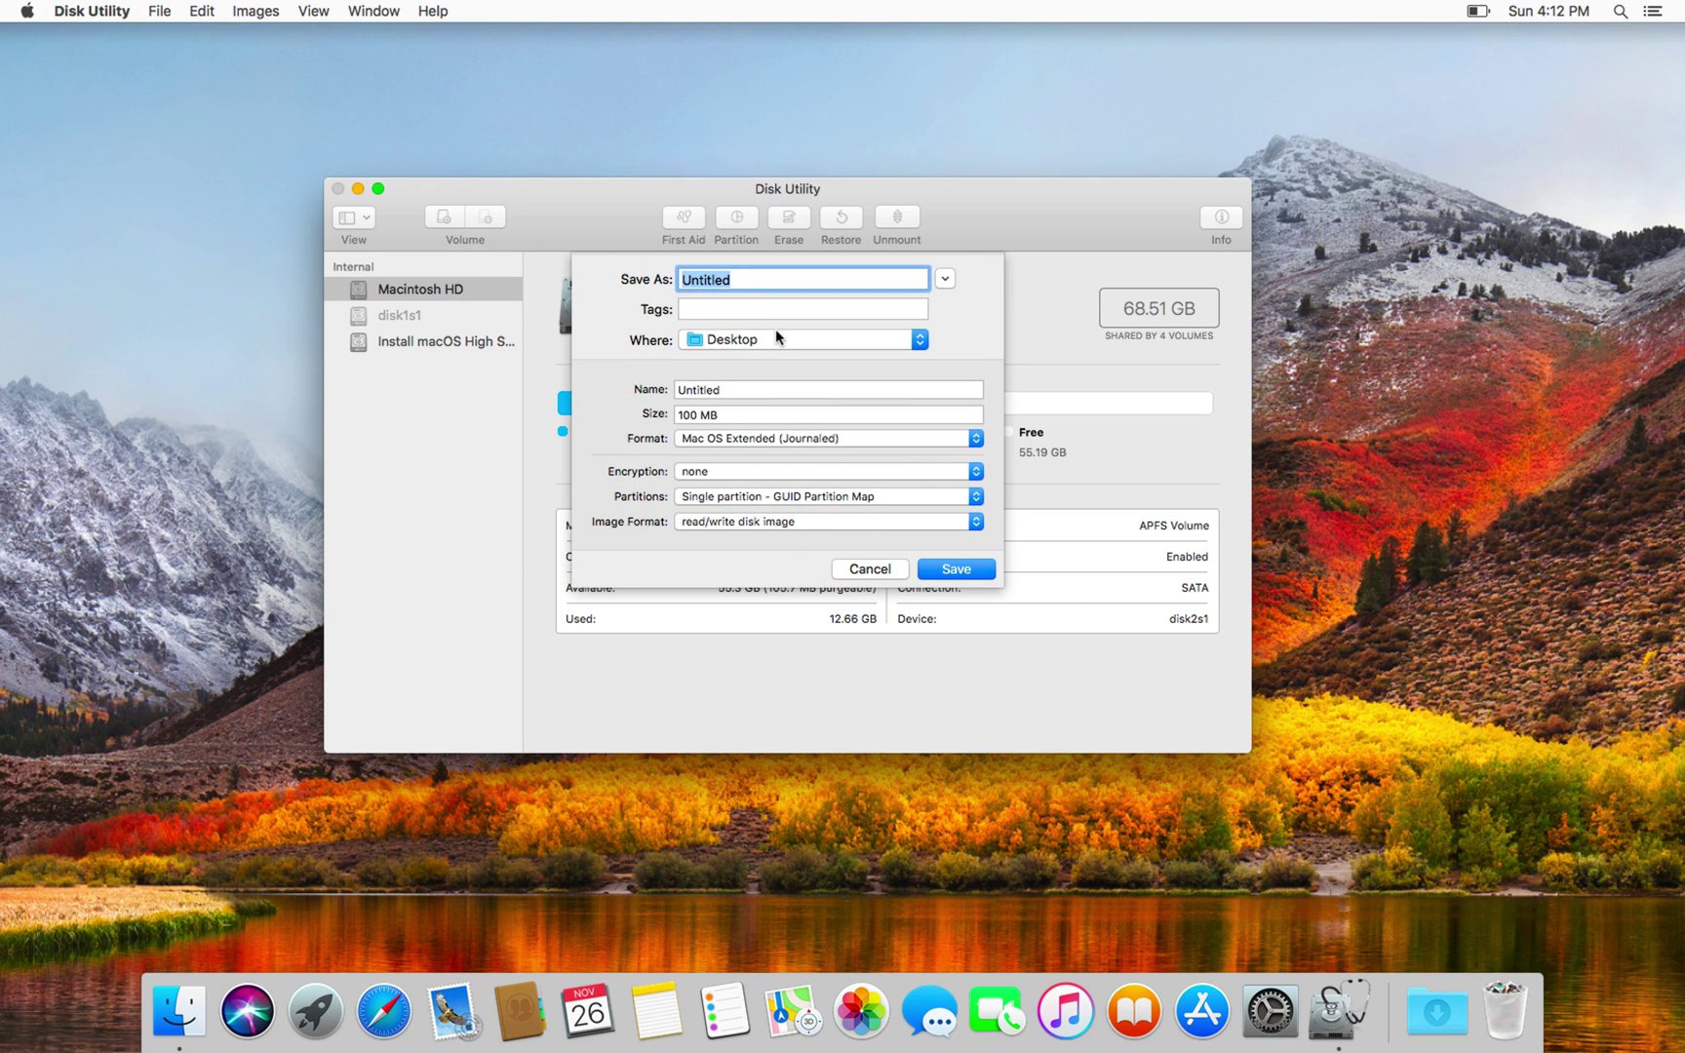
Step: Name the image file 'Not Imporant Stuff' and the volume 'Not Important Stuff 2'
type("Not Imporant Stuff")
left_click(786, 388)
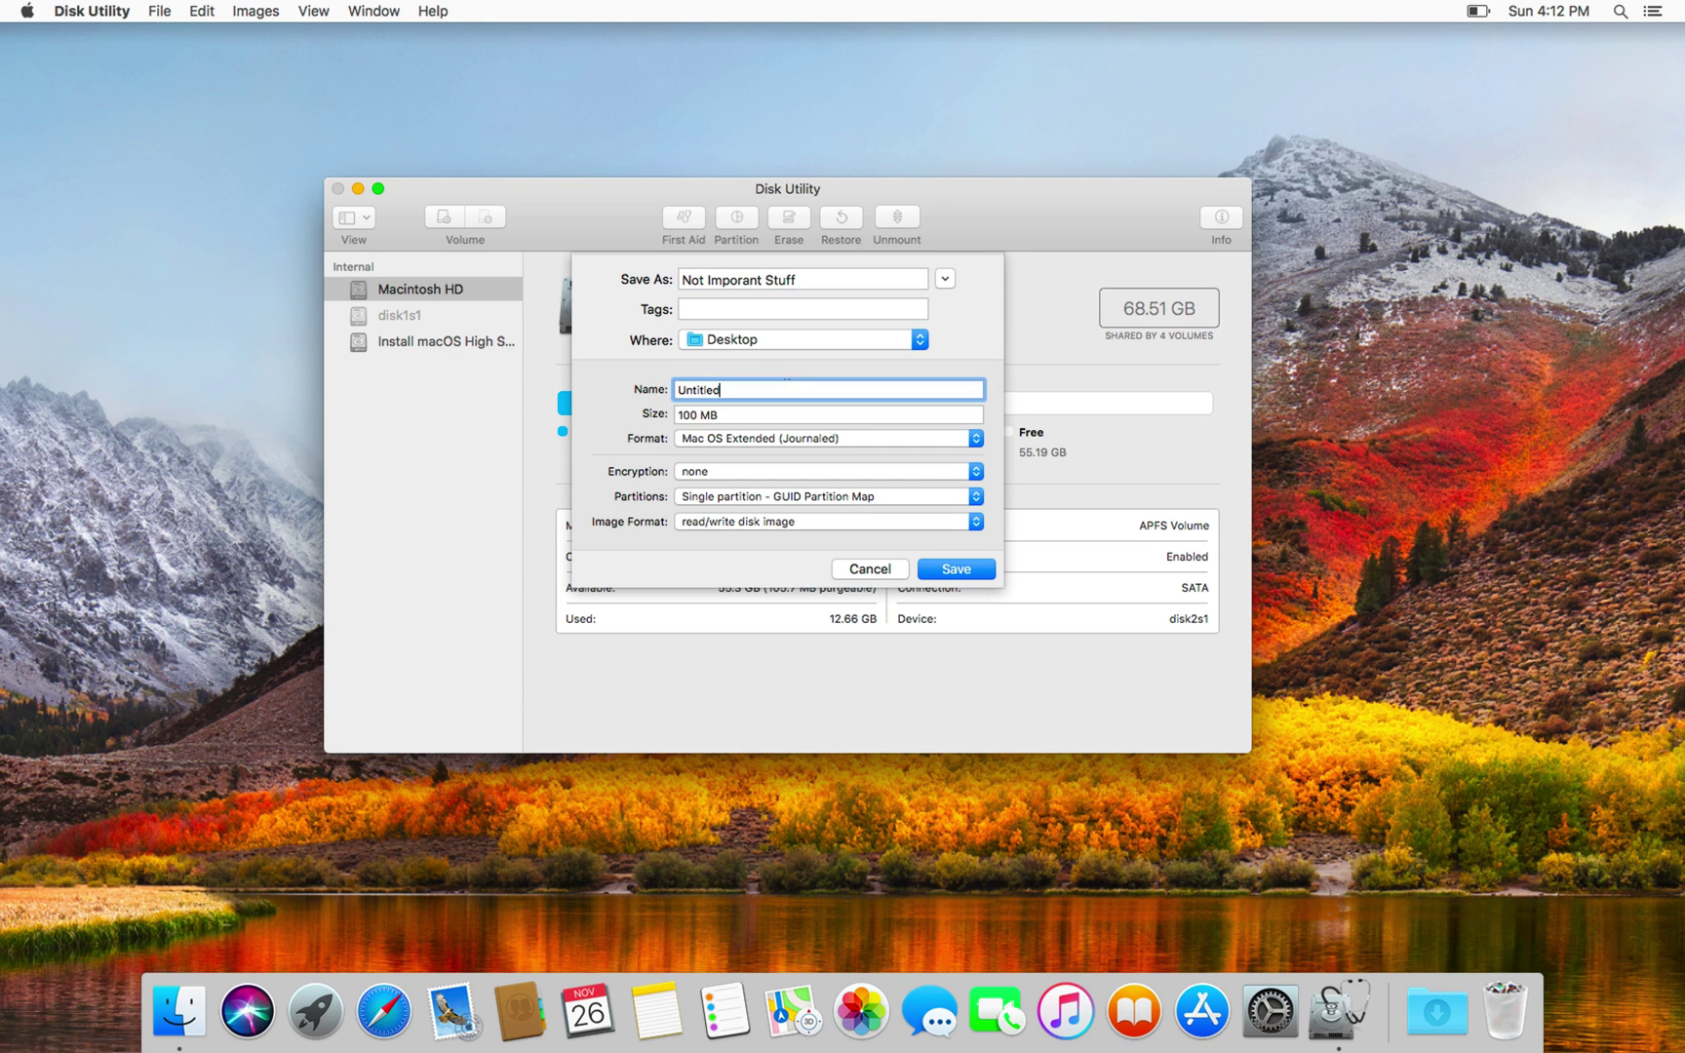
left_click_drag(786, 387, 665, 388)
type("Not Importan")
key("BackSpace")
key("BackSpace")
key("BackSpace")
type("tant Stuff 2")
Step: Set the image format to sparse disk image with 256-bit AES encryption
left_click(727, 524)
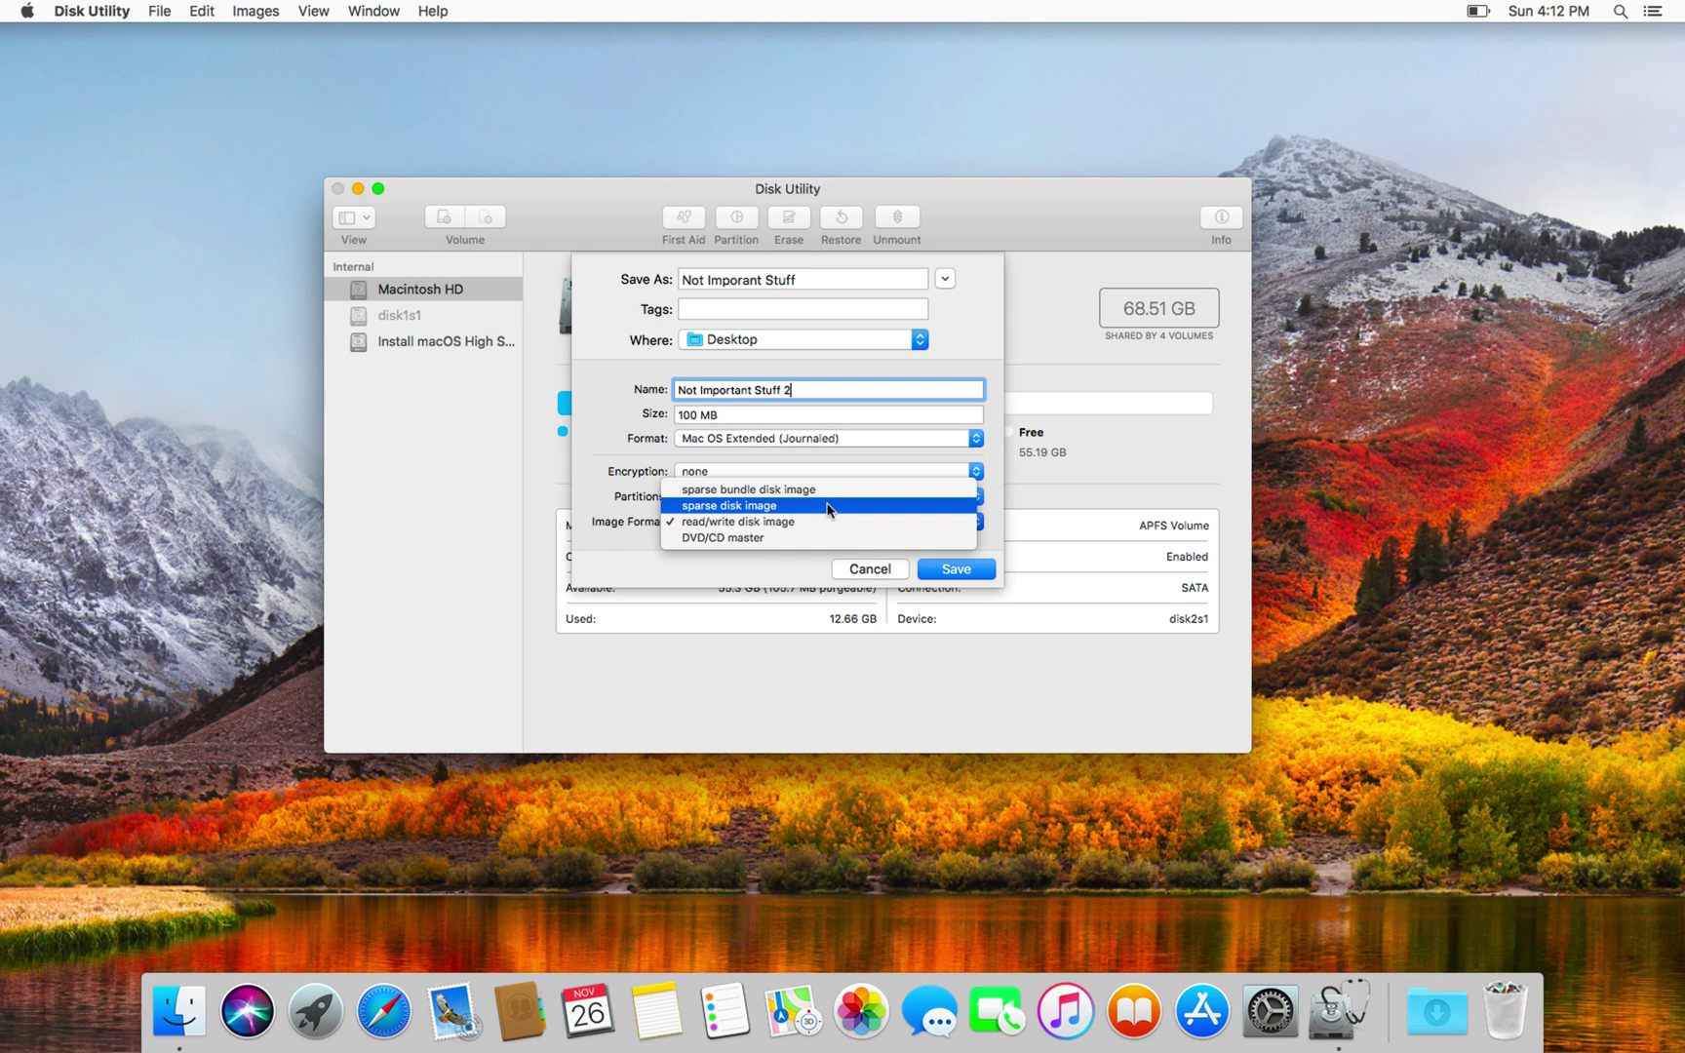
left_click(828, 510)
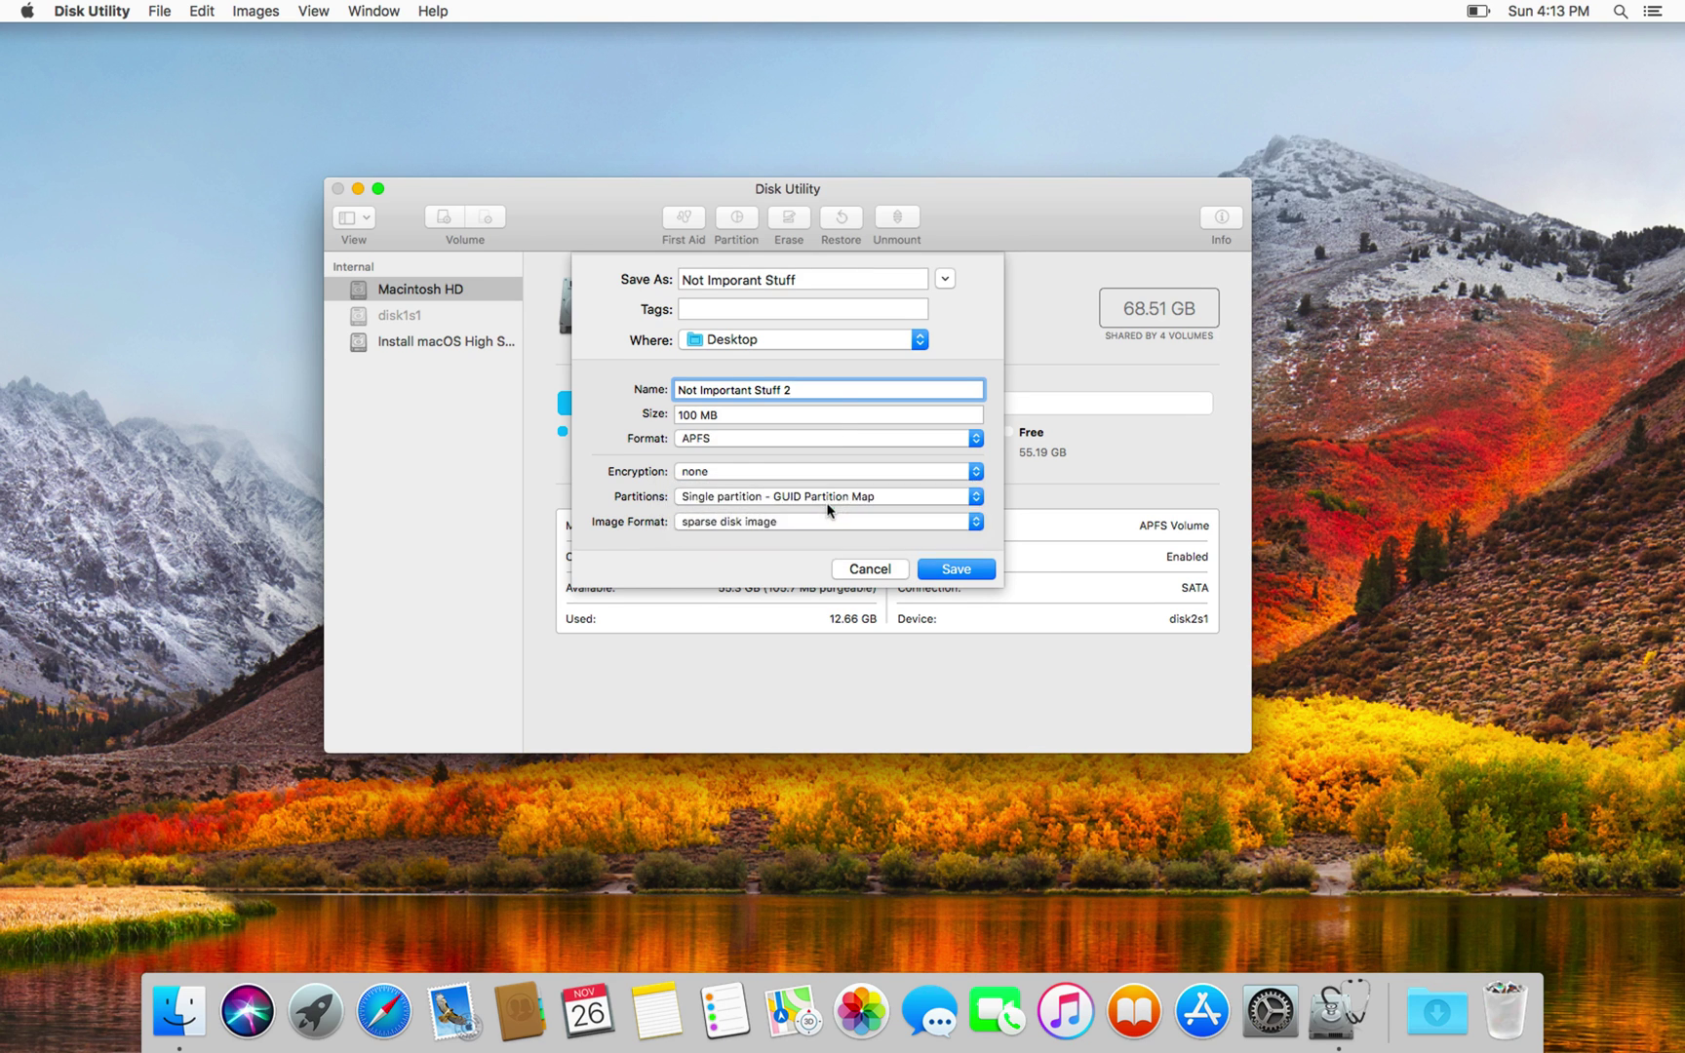
left_click(710, 469)
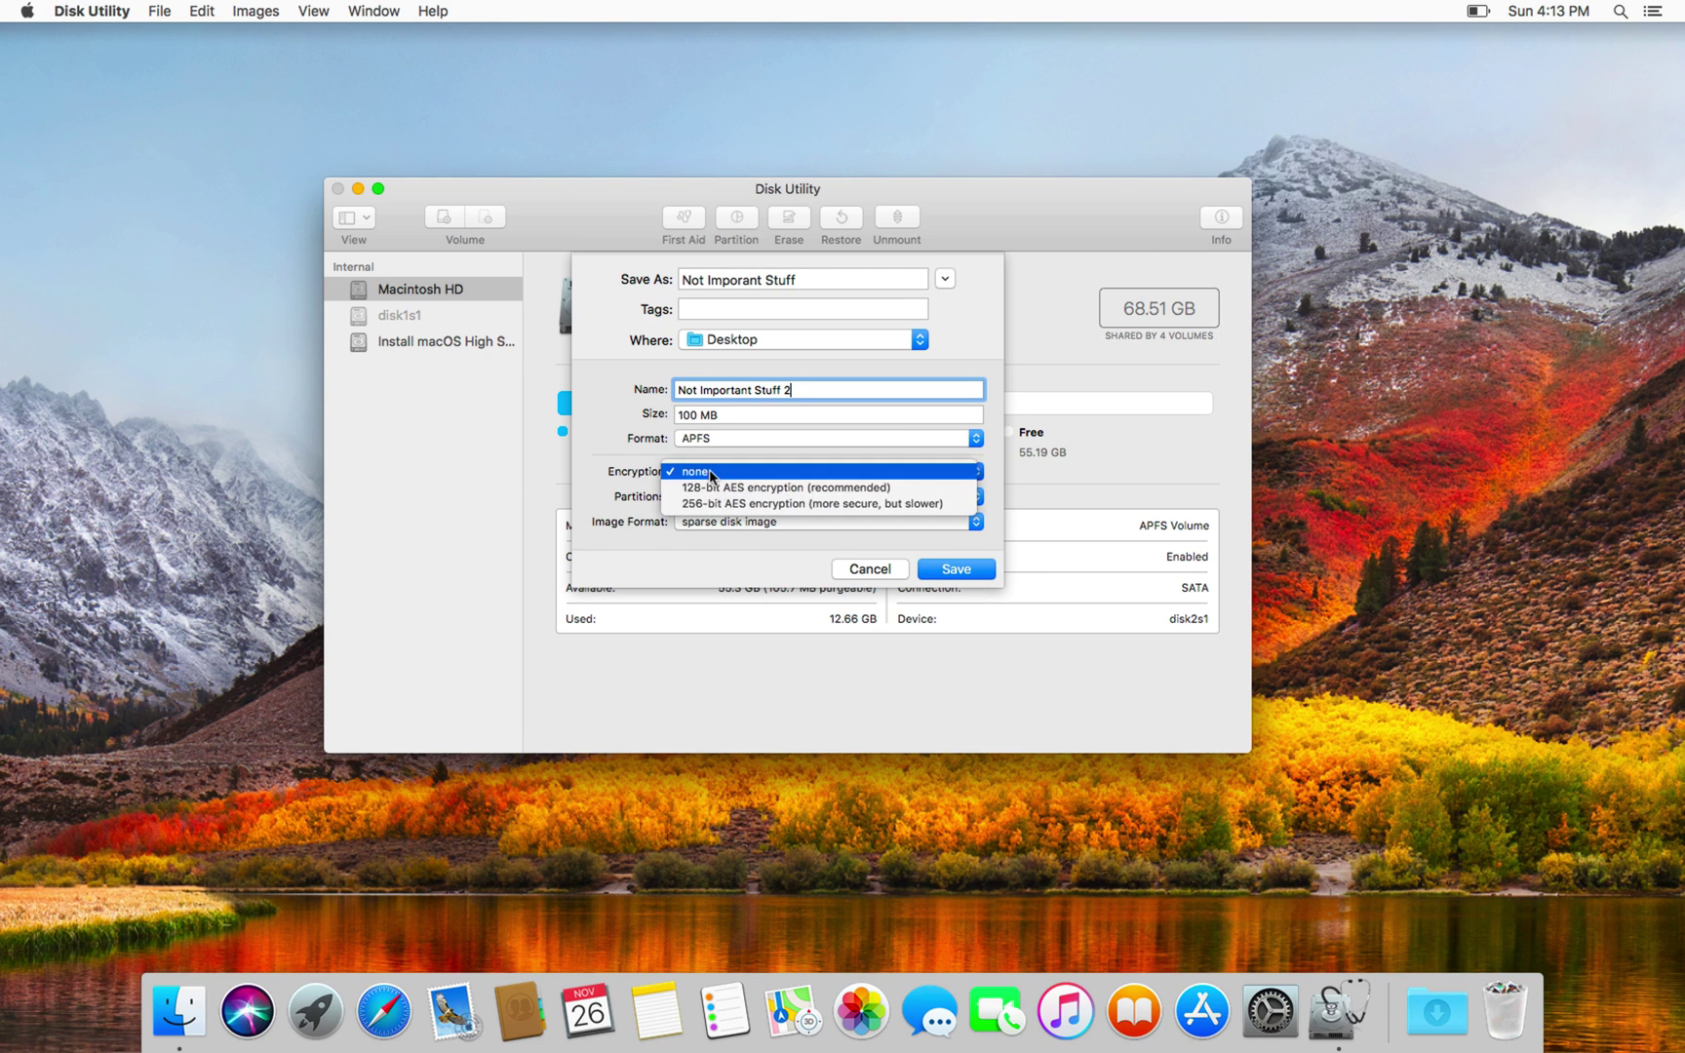
left_click(727, 503)
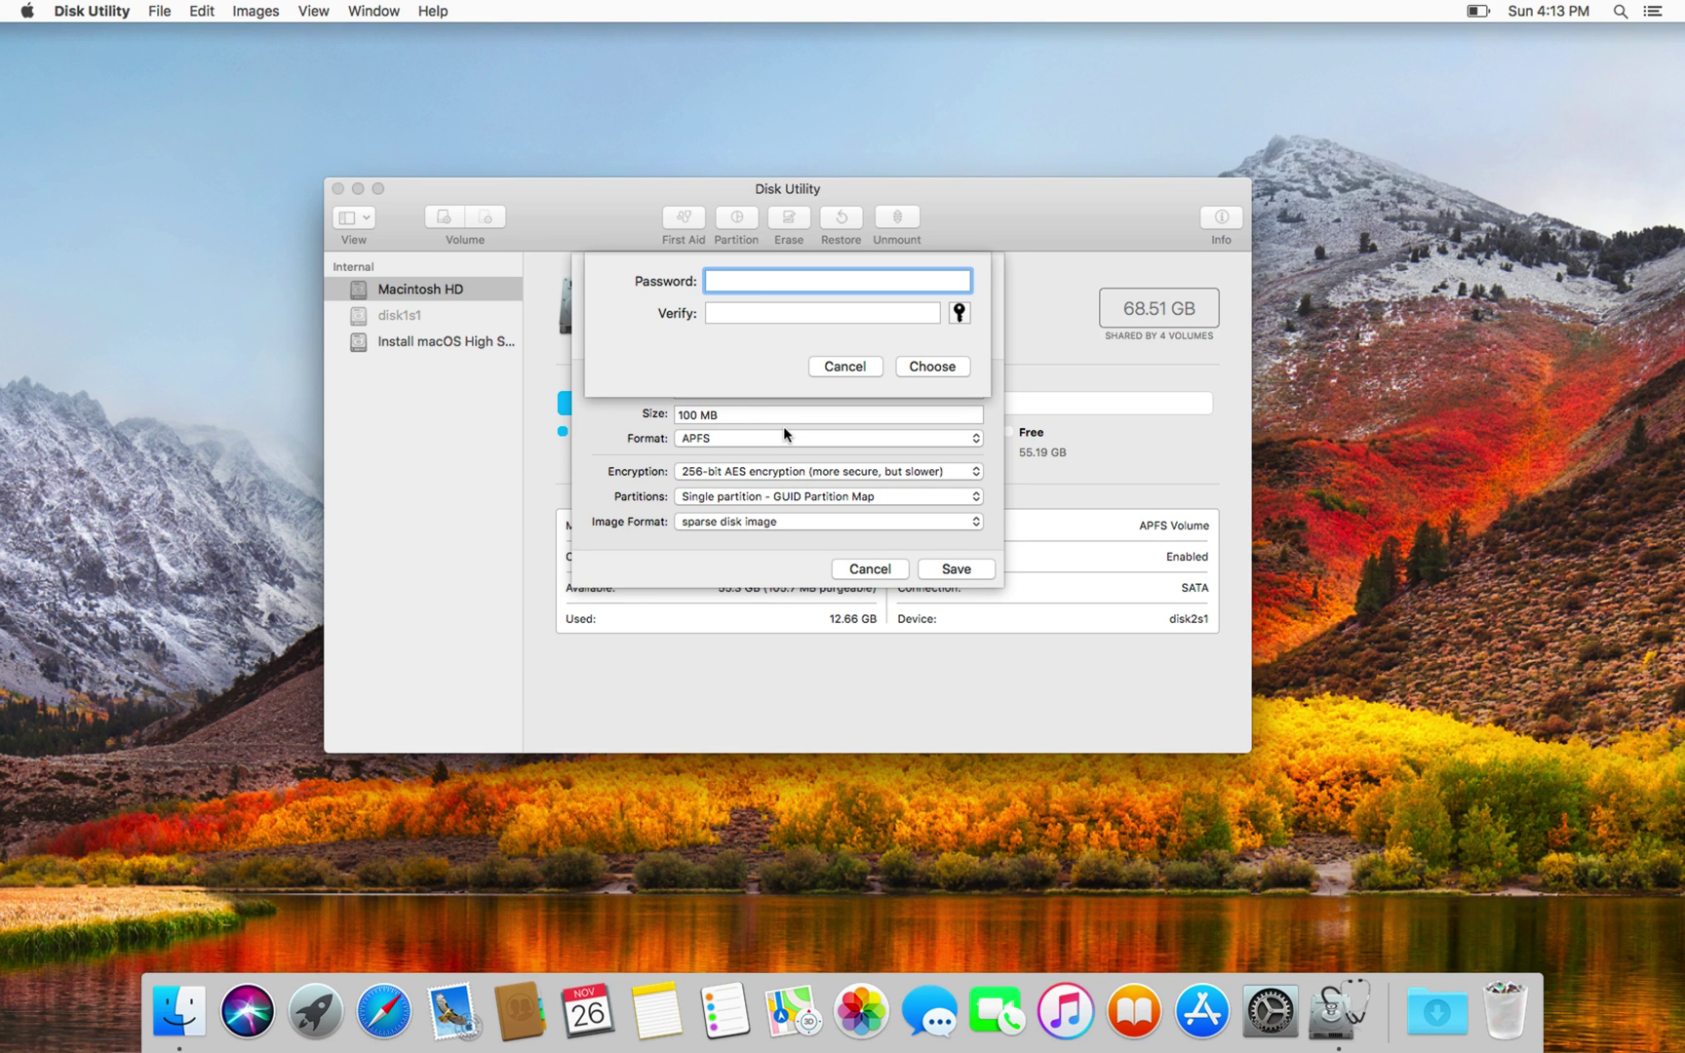
Step: Enter and verify the encryption password for the image, then confirm it
type("••••••••")
left_click(840, 312)
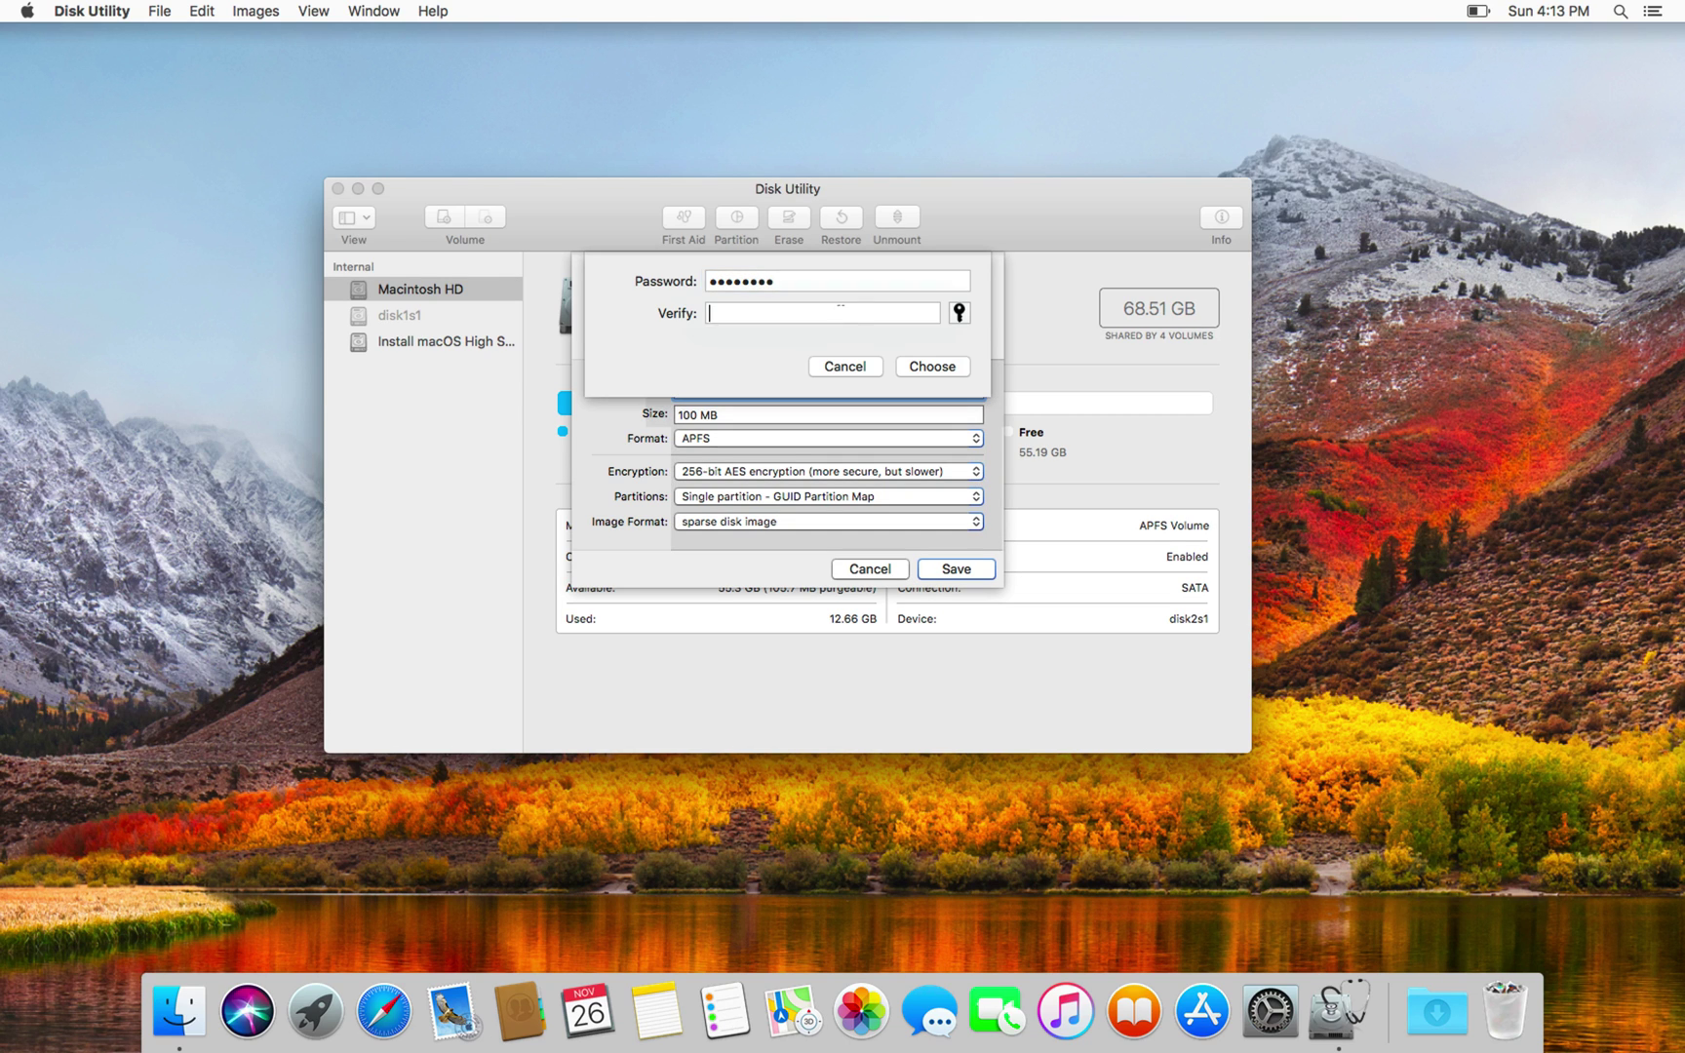
type("•••••••")
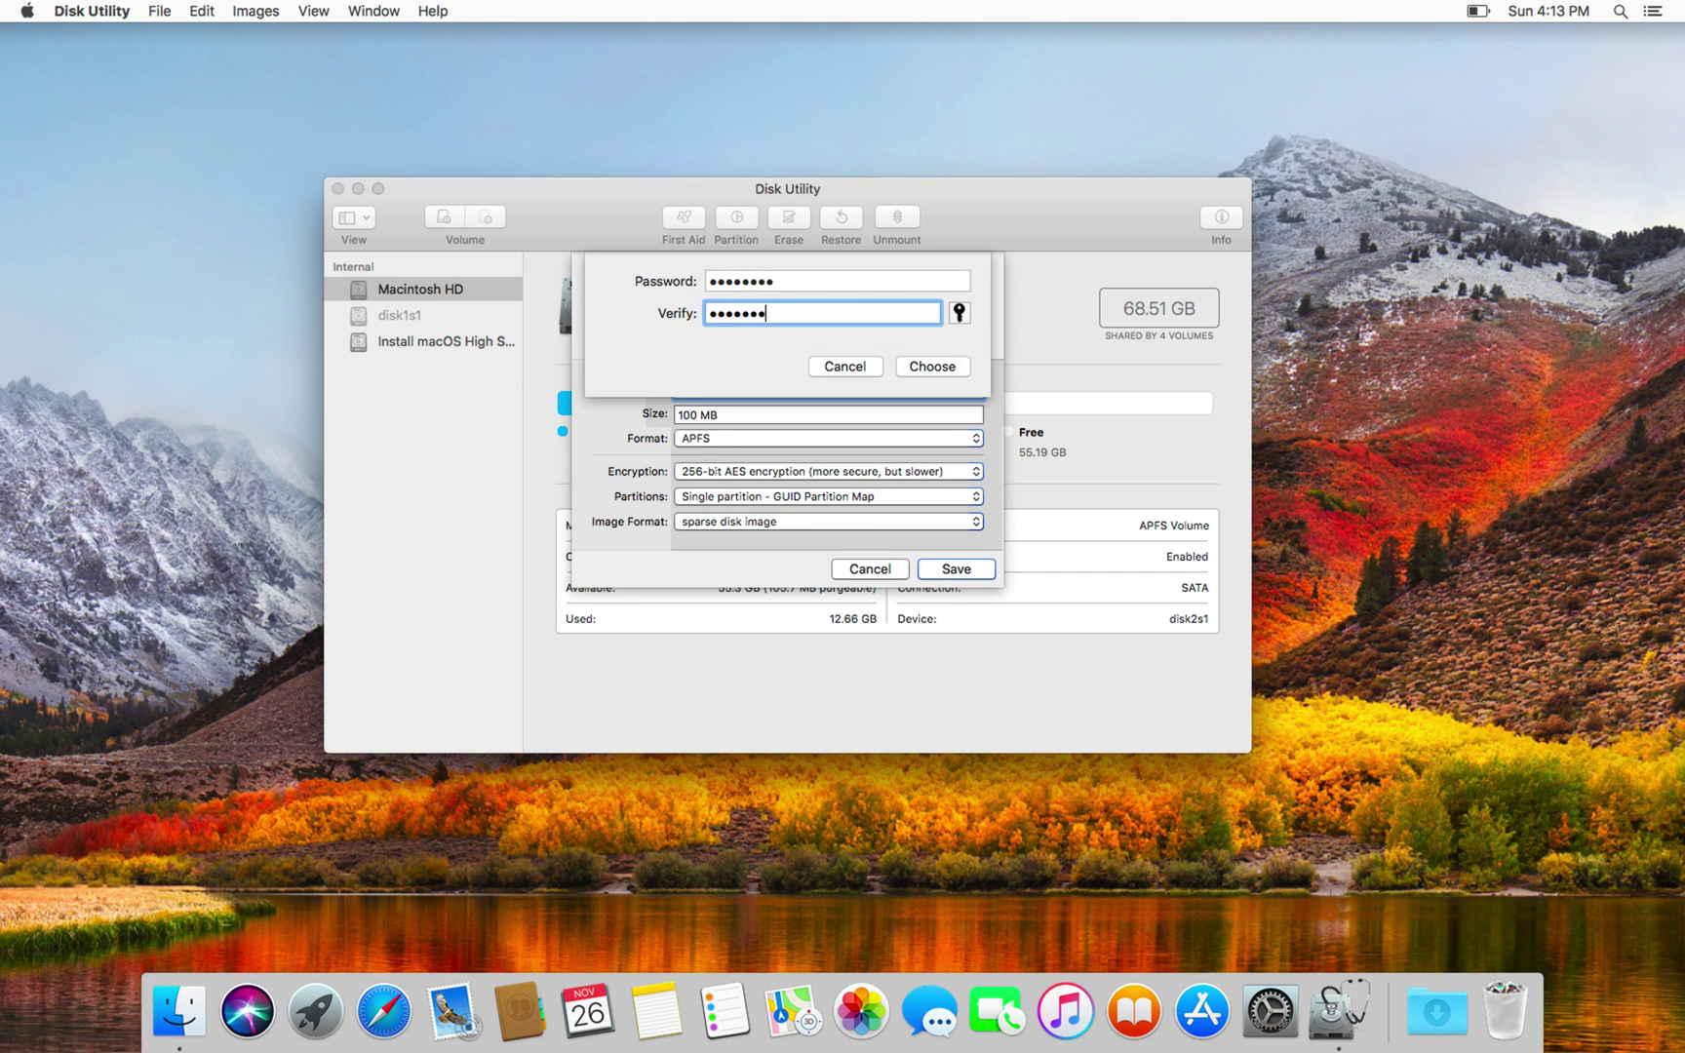
type("•")
left_click(954, 368)
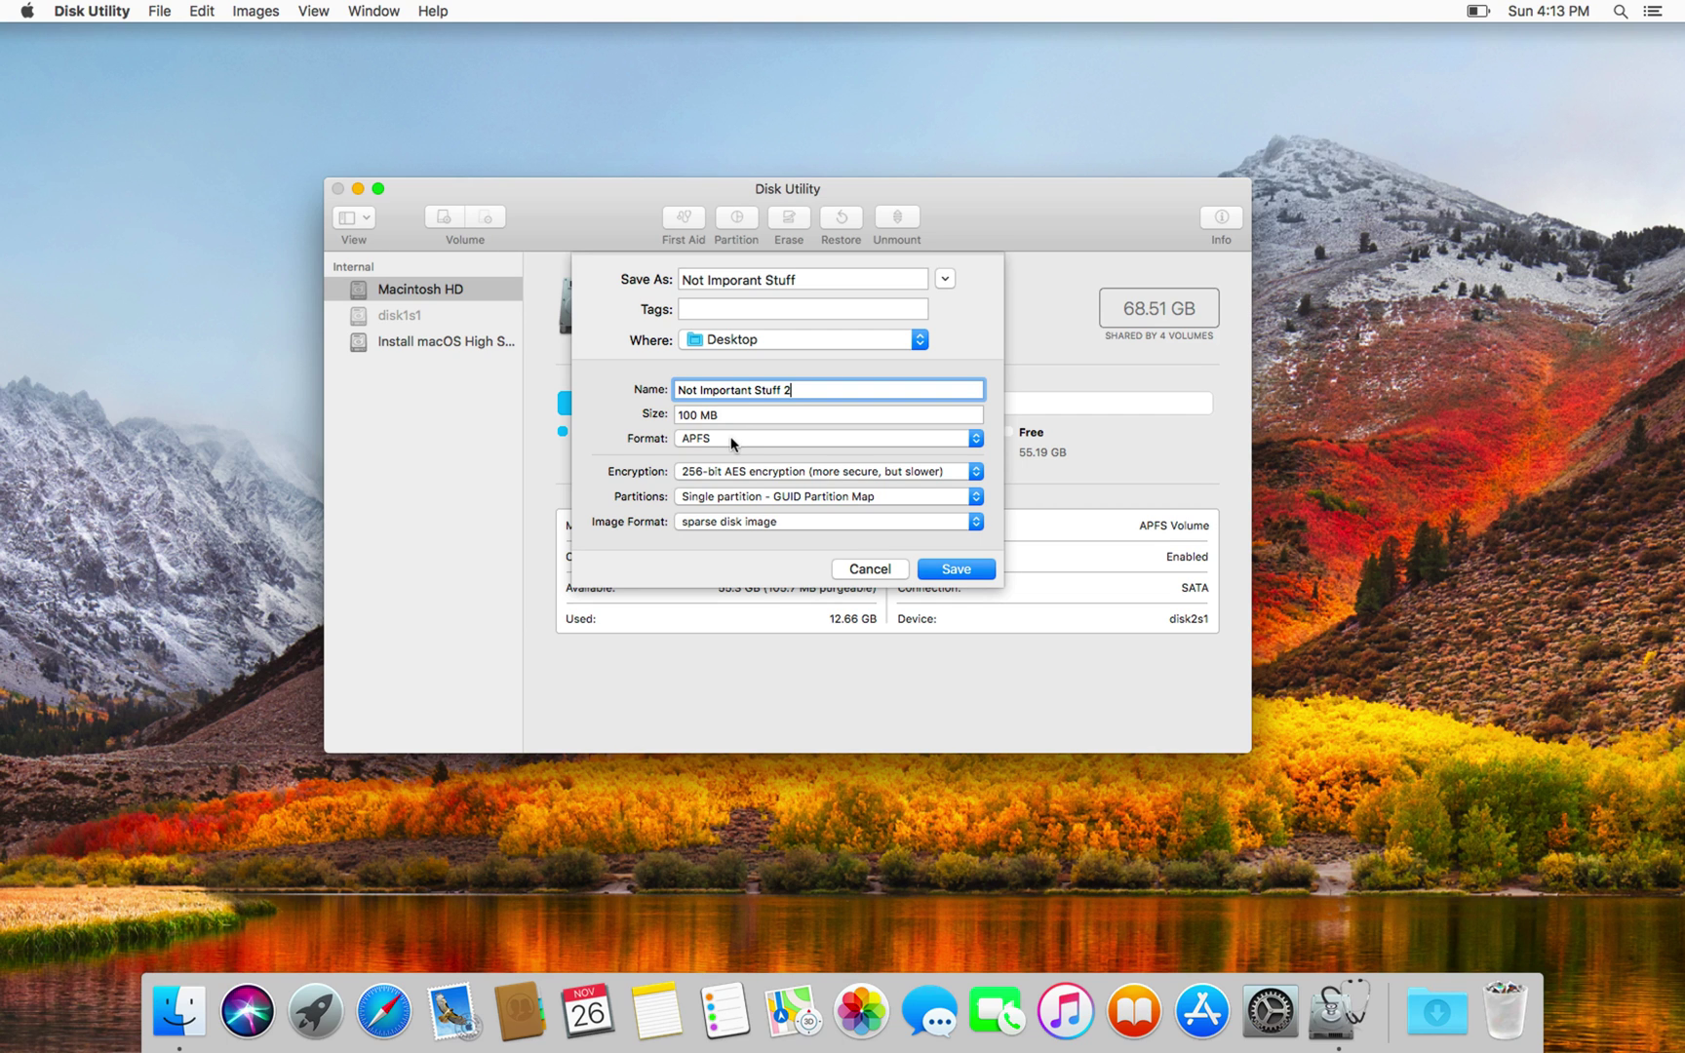
Step: Choose no partition map, keep Mac OS Extended (Journaled), and change size from 100 to 1000 MB
left_click(734, 496)
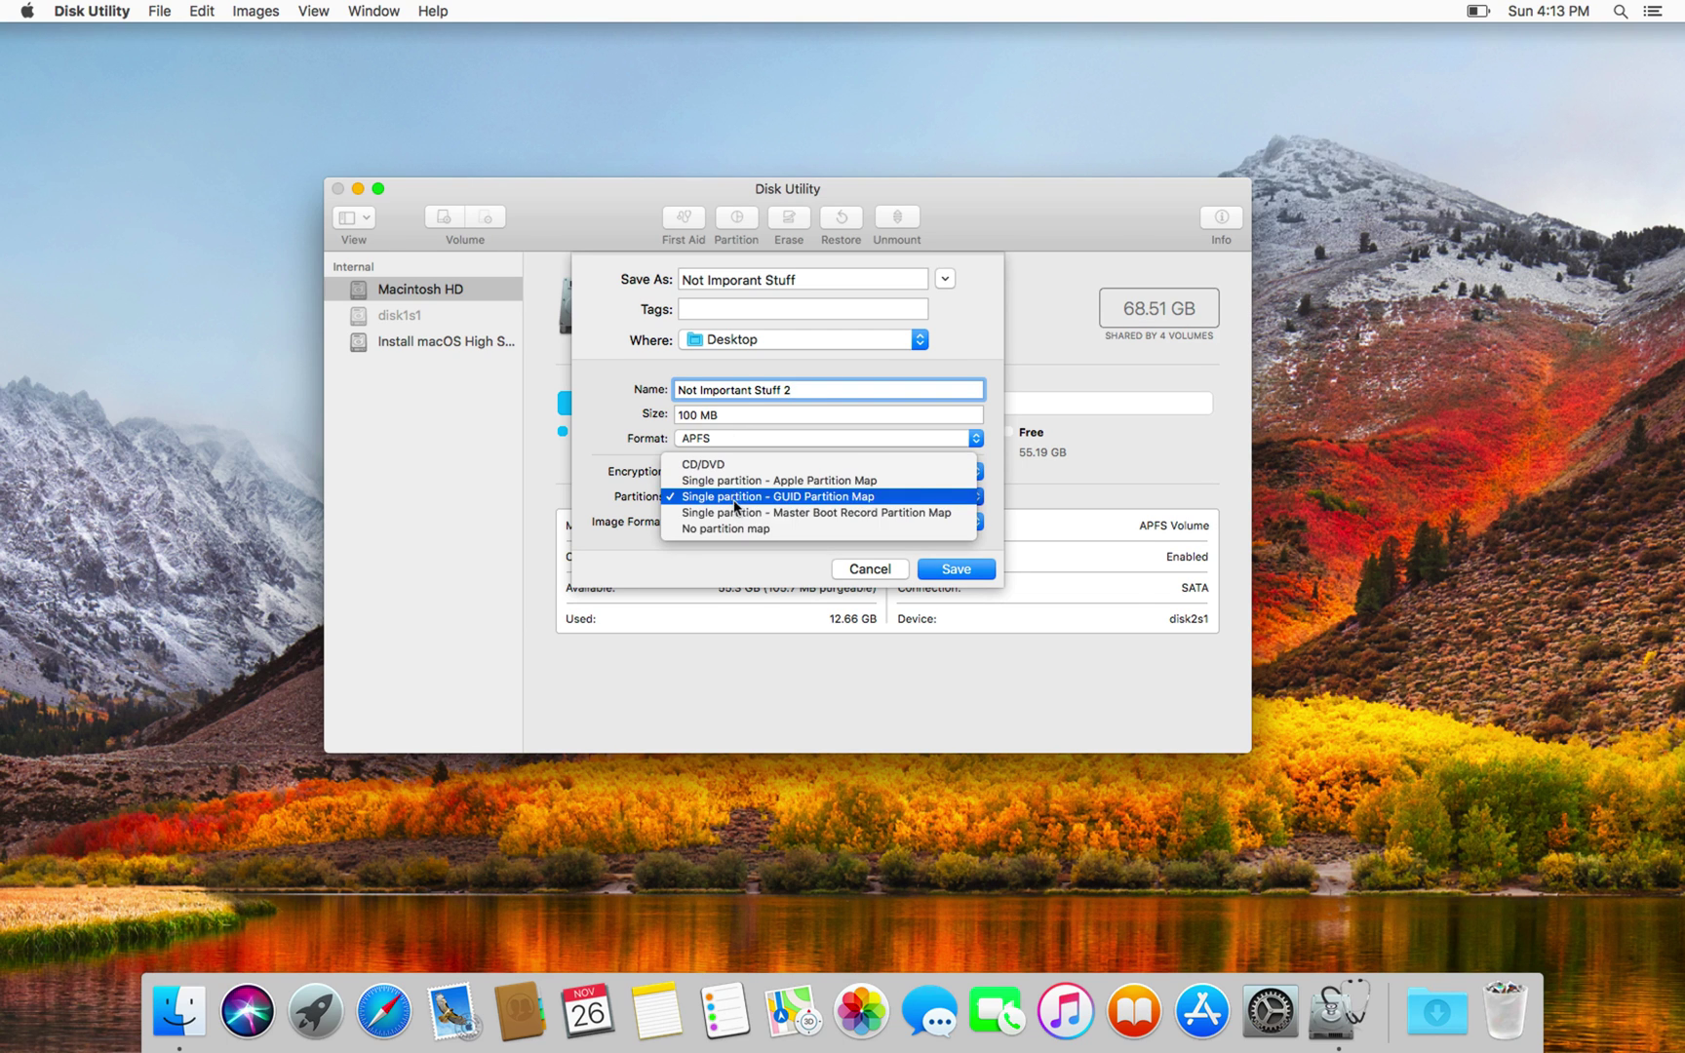
left_click(738, 527)
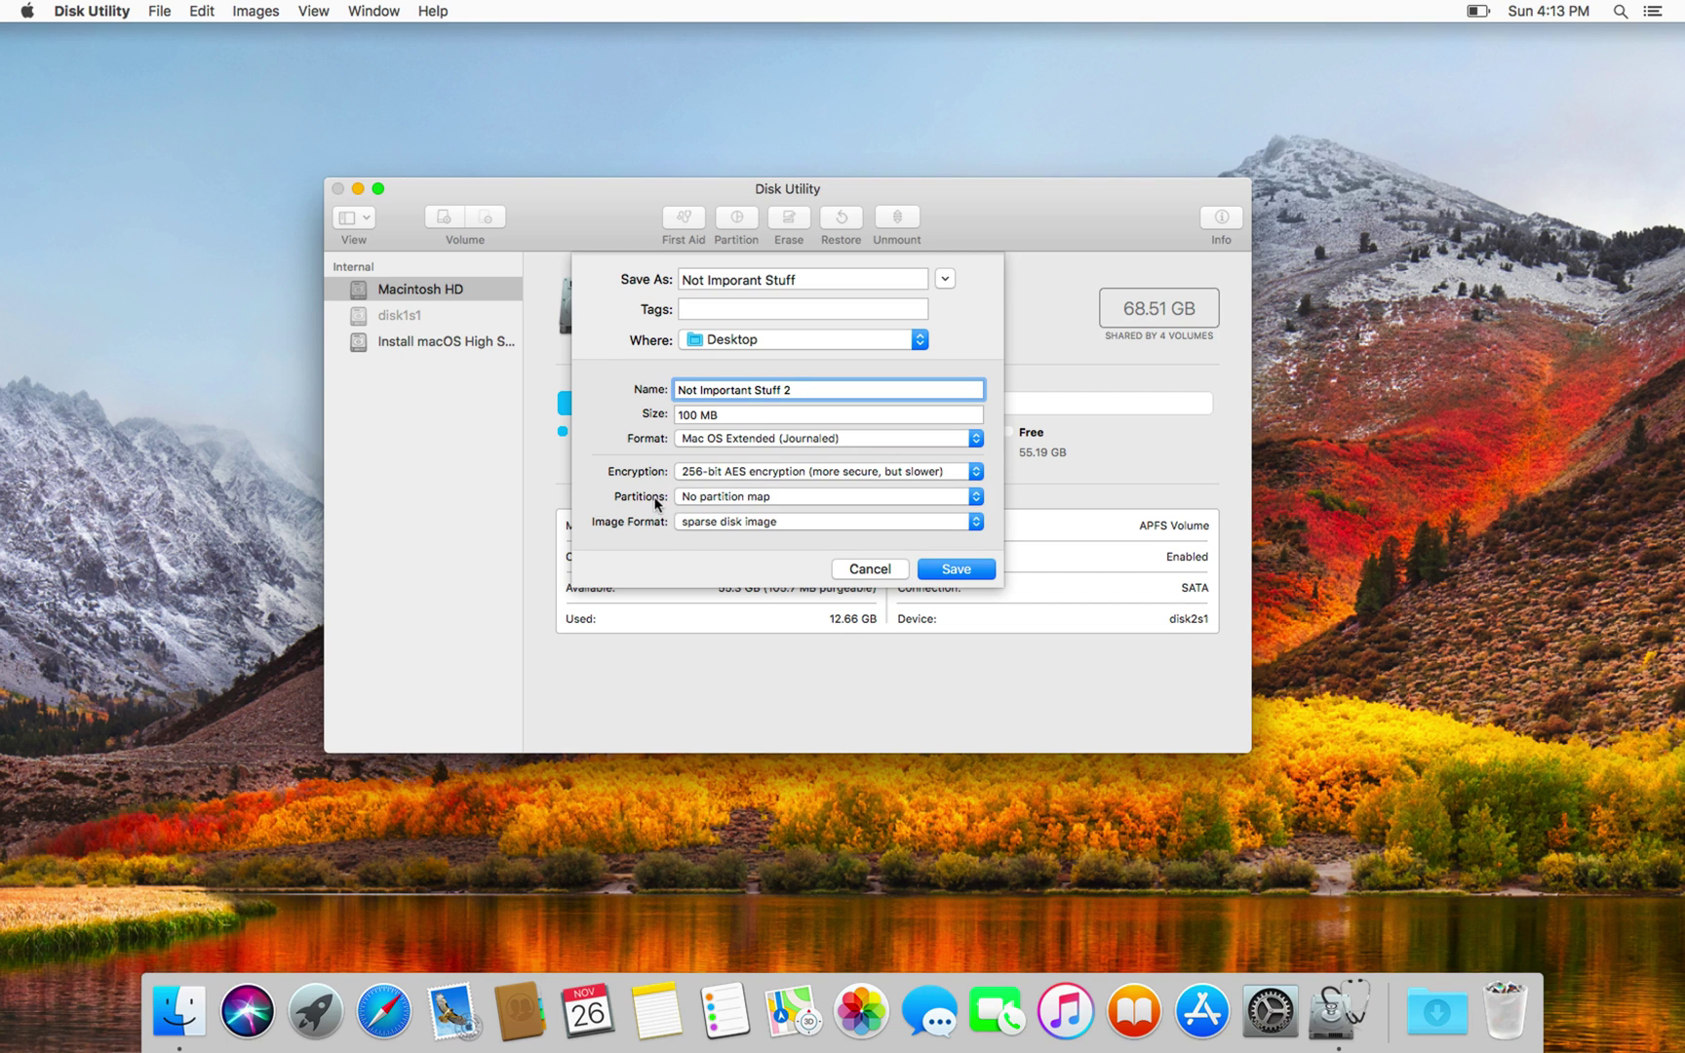
left_click(715, 438)
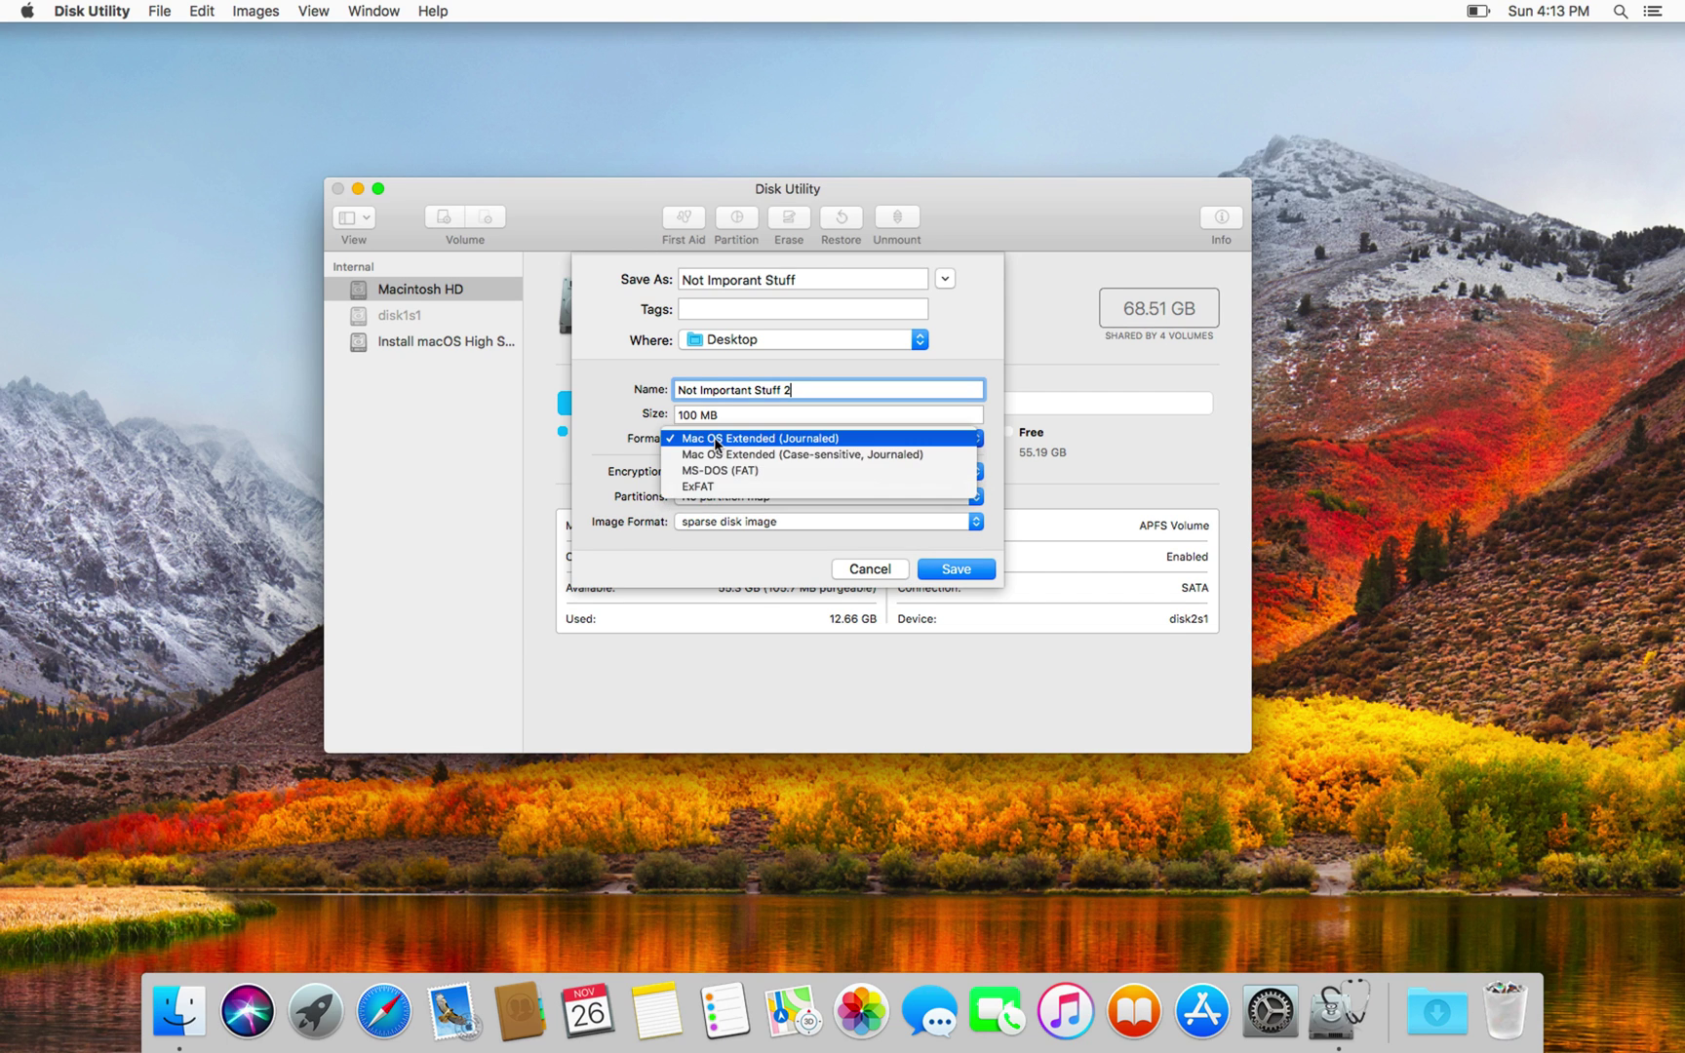
left_click(716, 440)
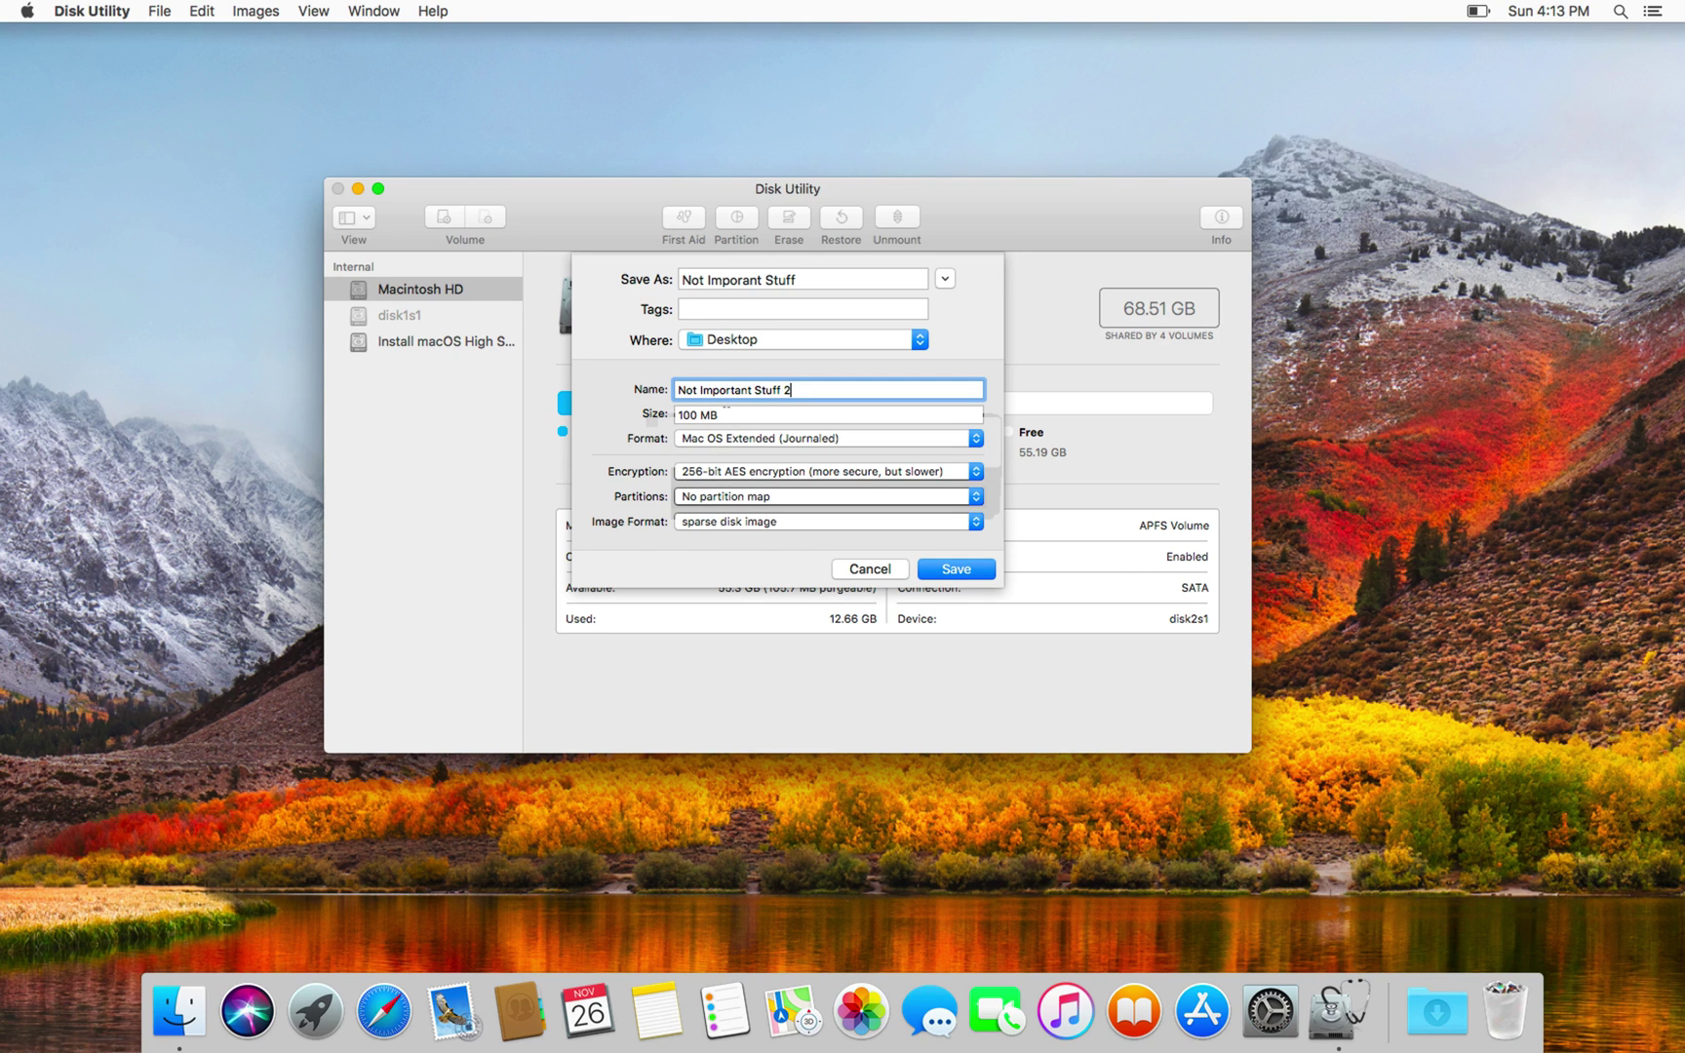
left_click(691, 414)
left_click_drag(690, 414, 672, 412)
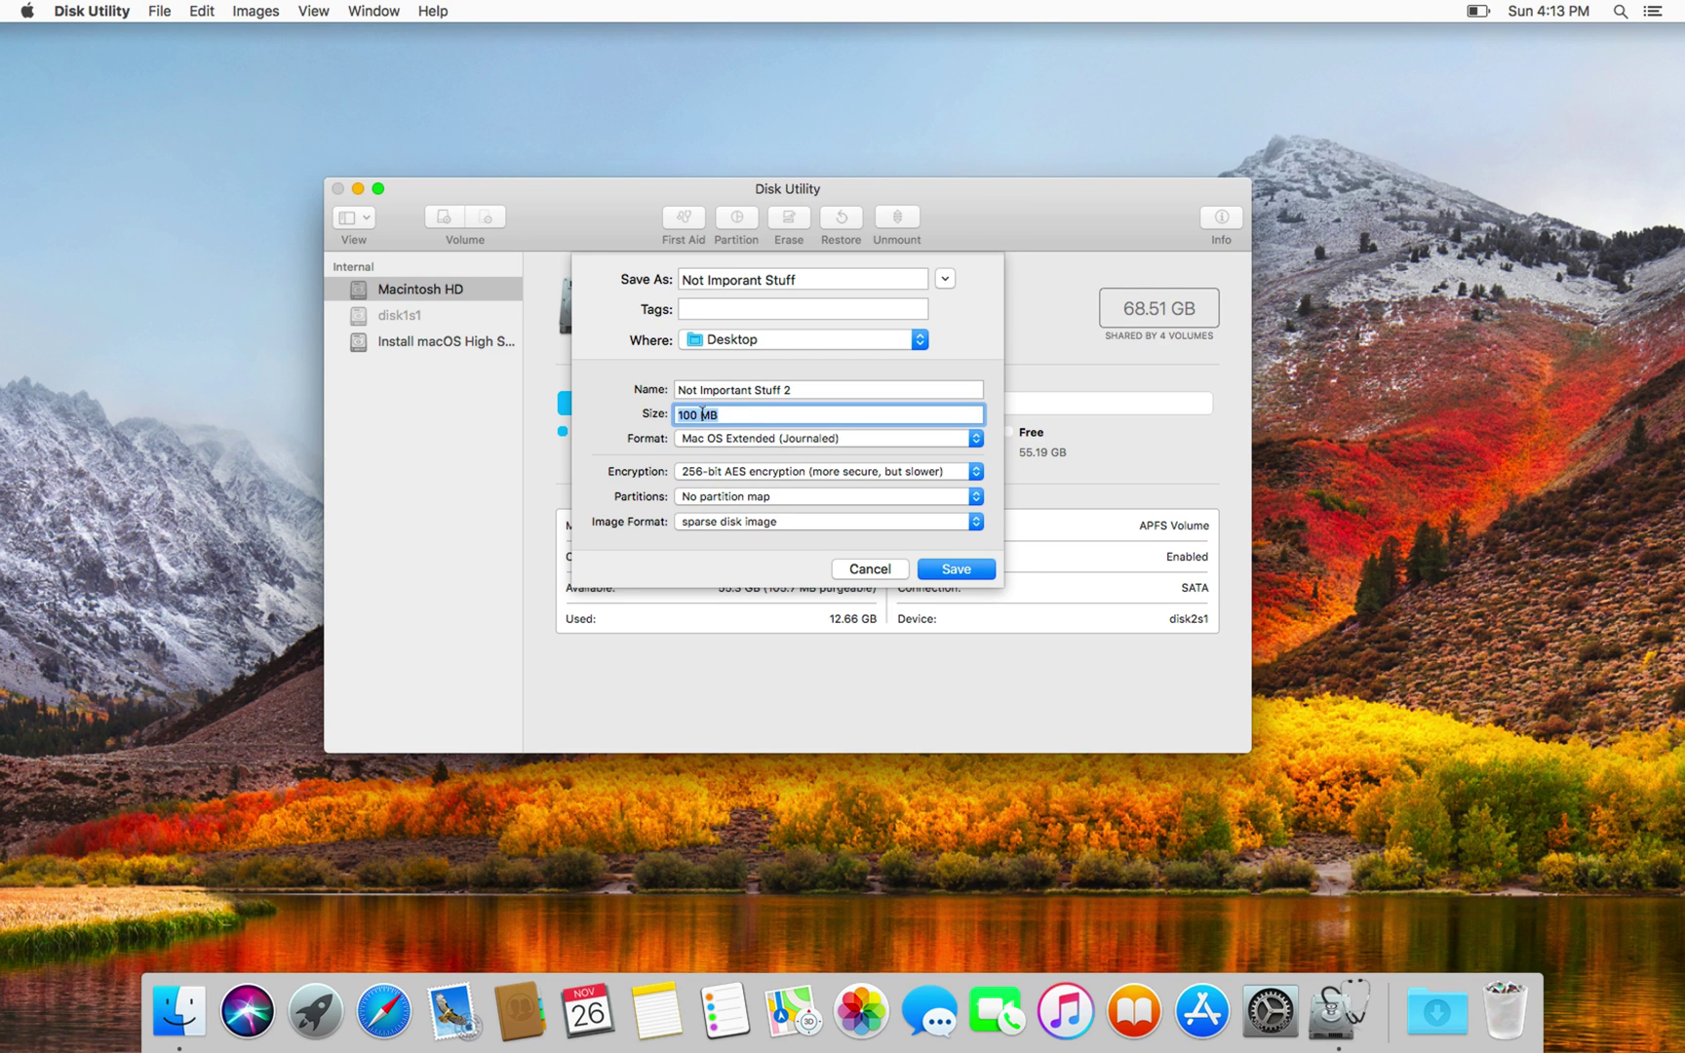
left_click(702, 416)
type("0")
Step: Save the encrypted sparse image to the Desktop and dismiss the success report
left_click(704, 414)
left_click(955, 570)
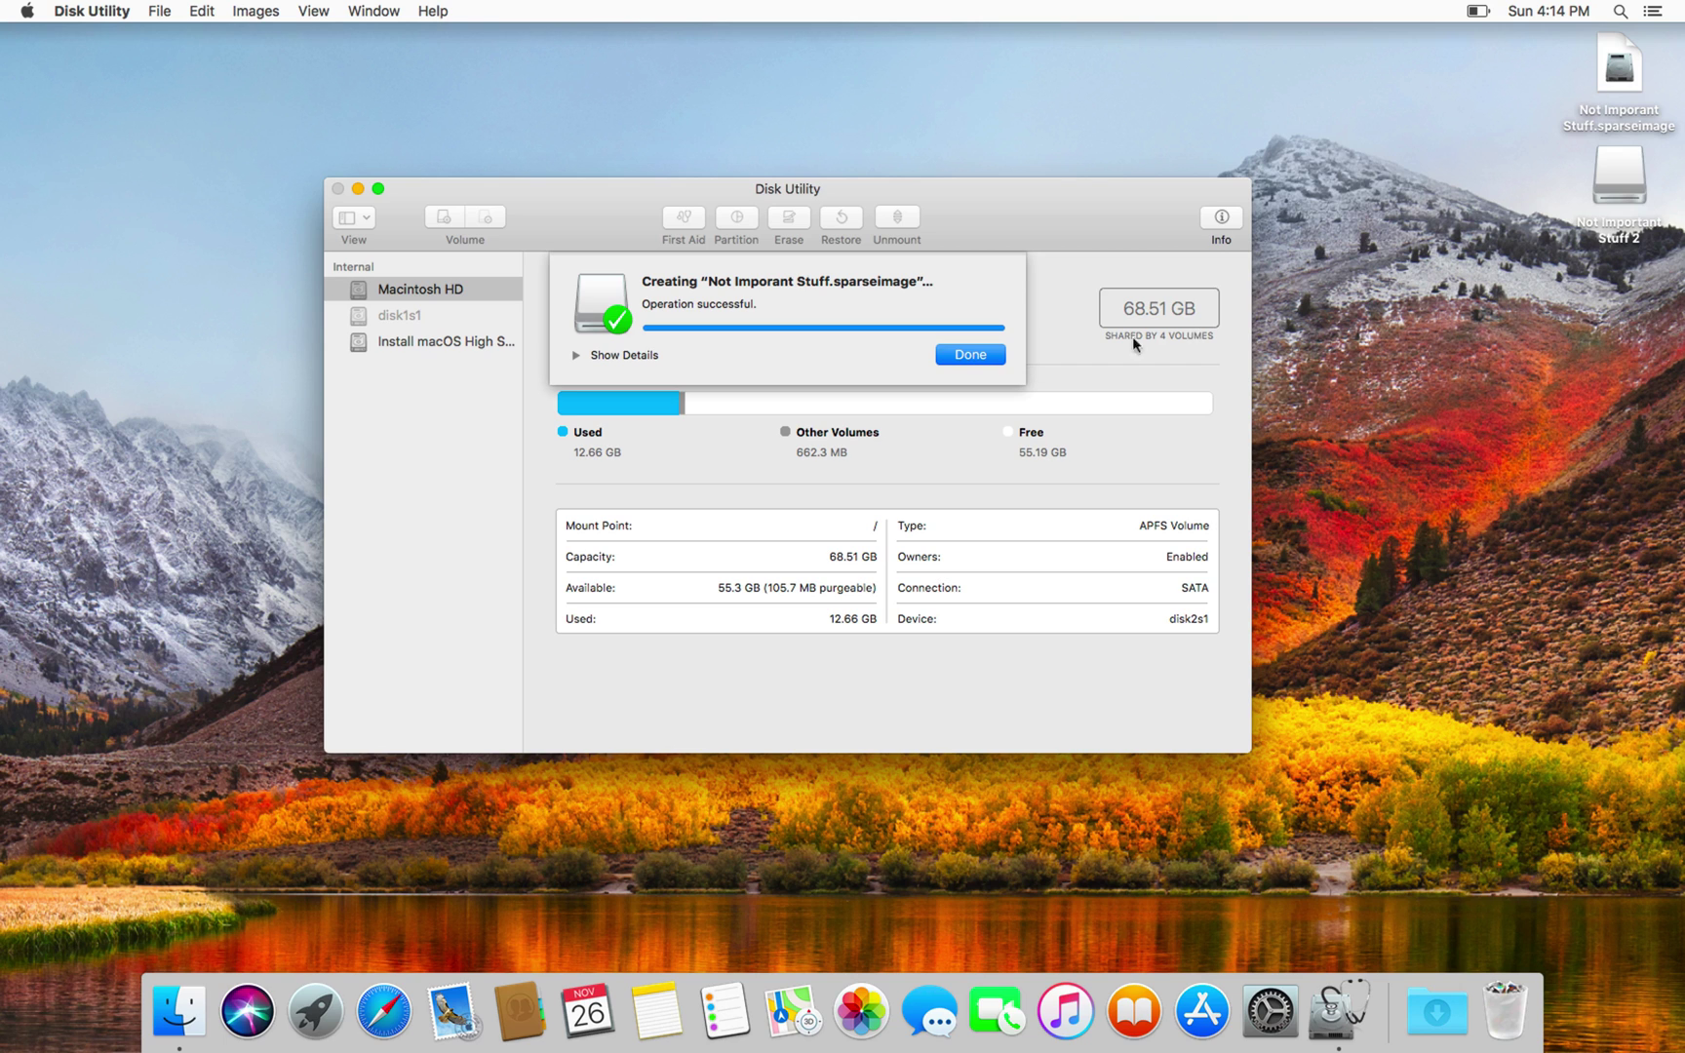
key("Return")
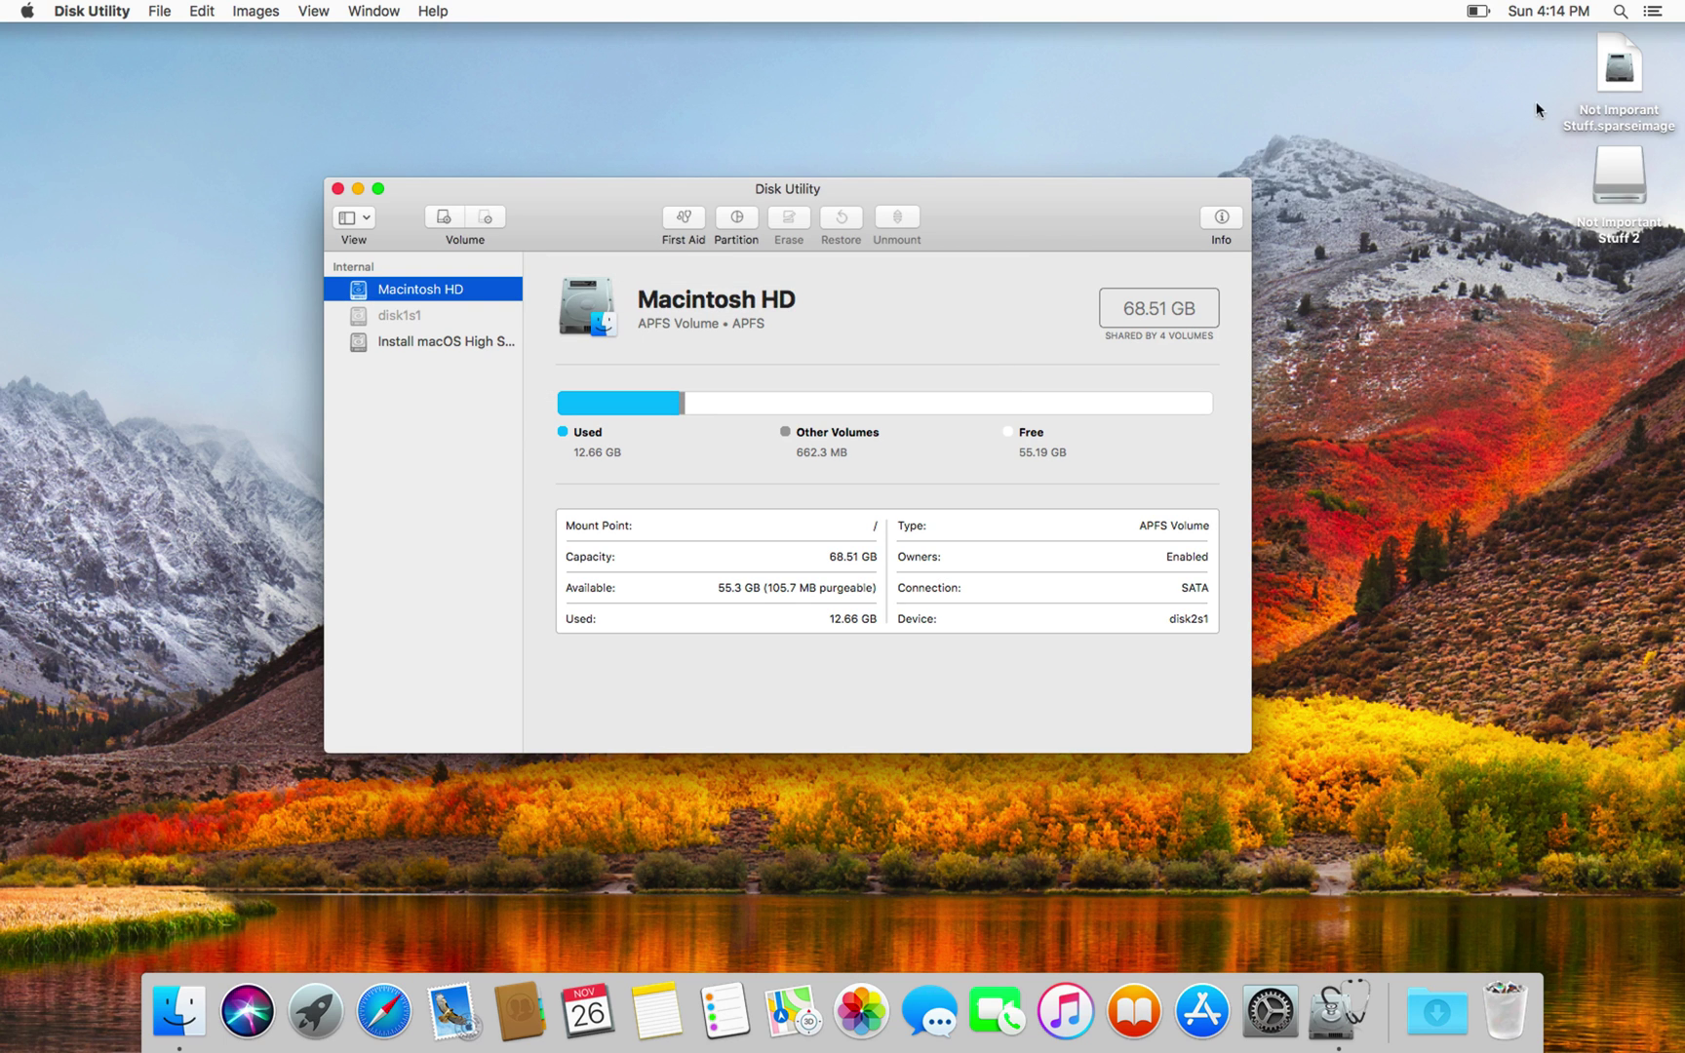
Step: Open the mounted Not Important Stuff 2 volume from the desktop
left_click(1625, 78)
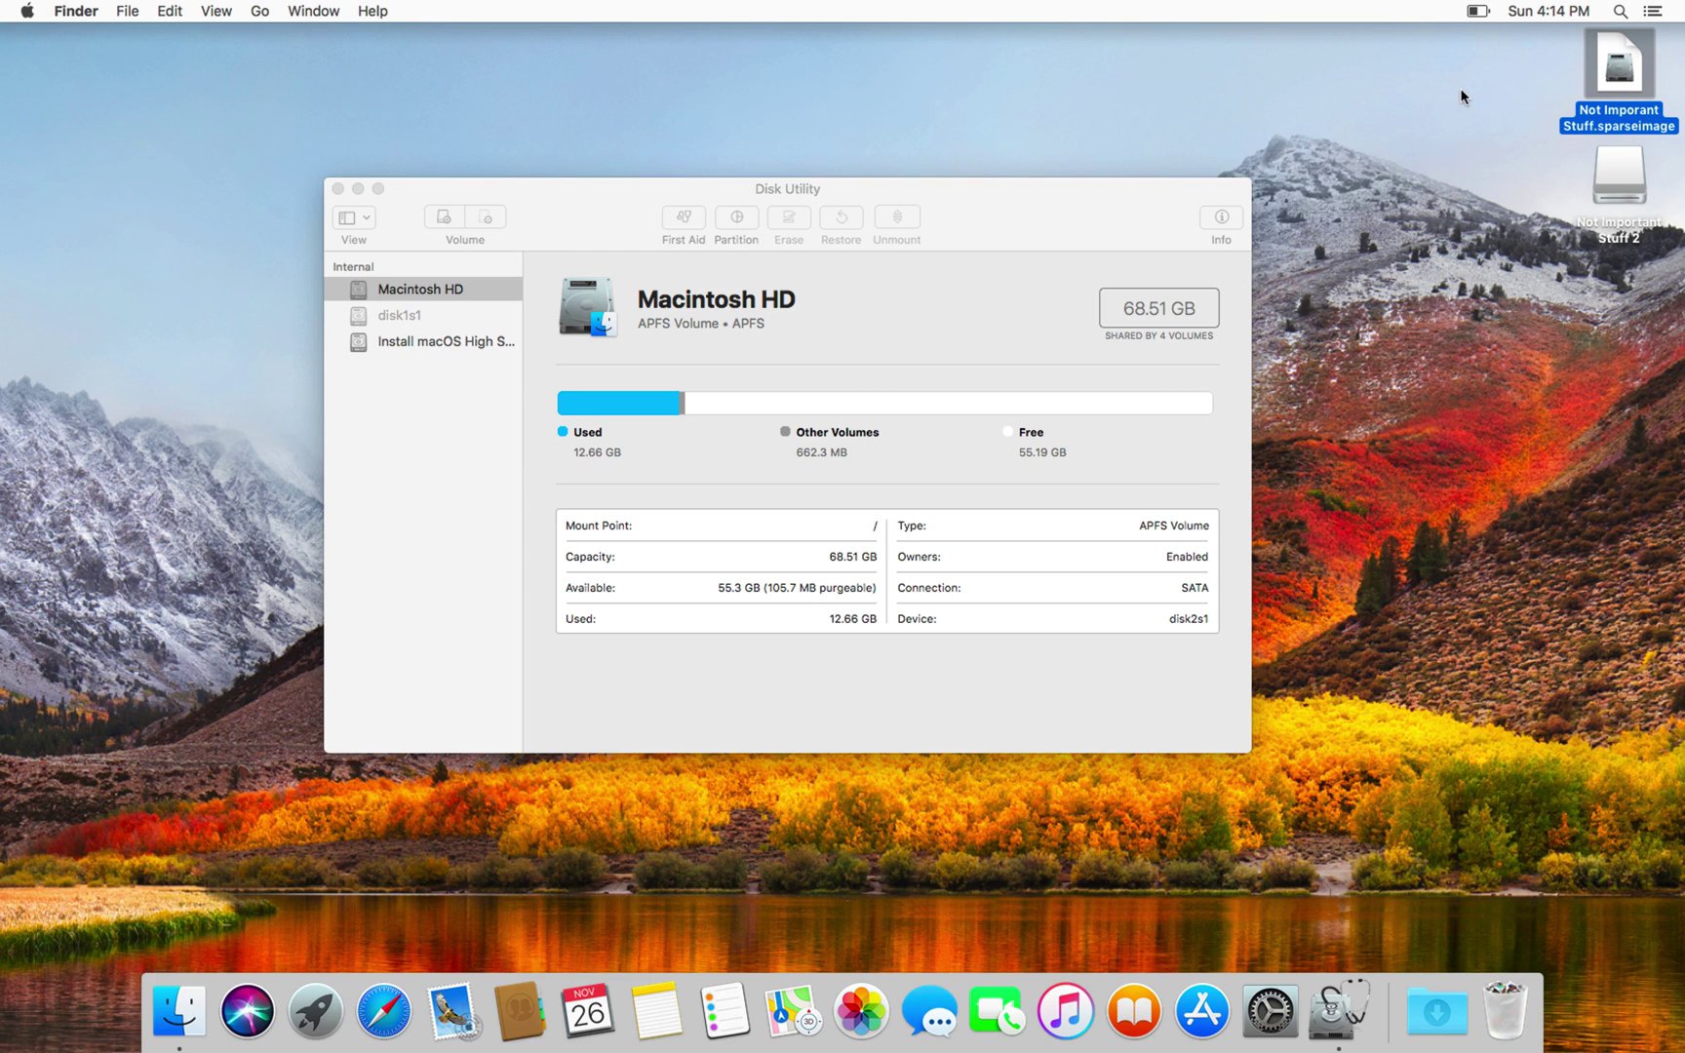
left_click(1605, 183)
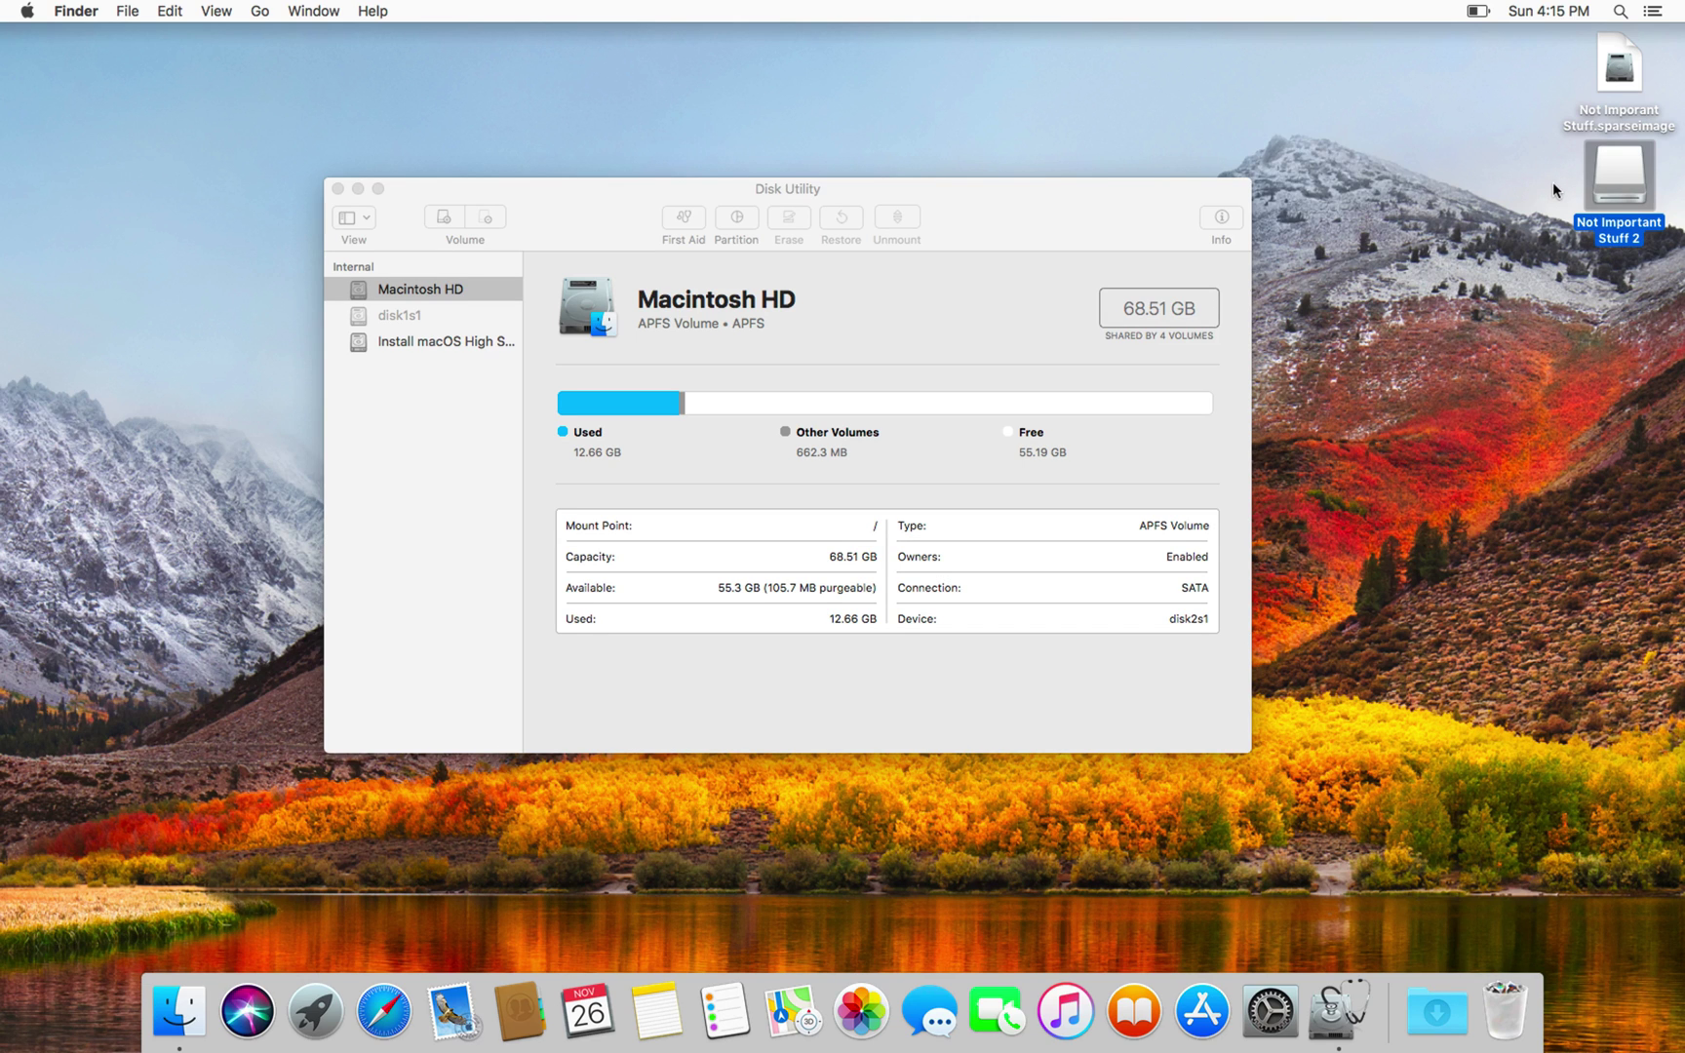
double_click(1624, 175)
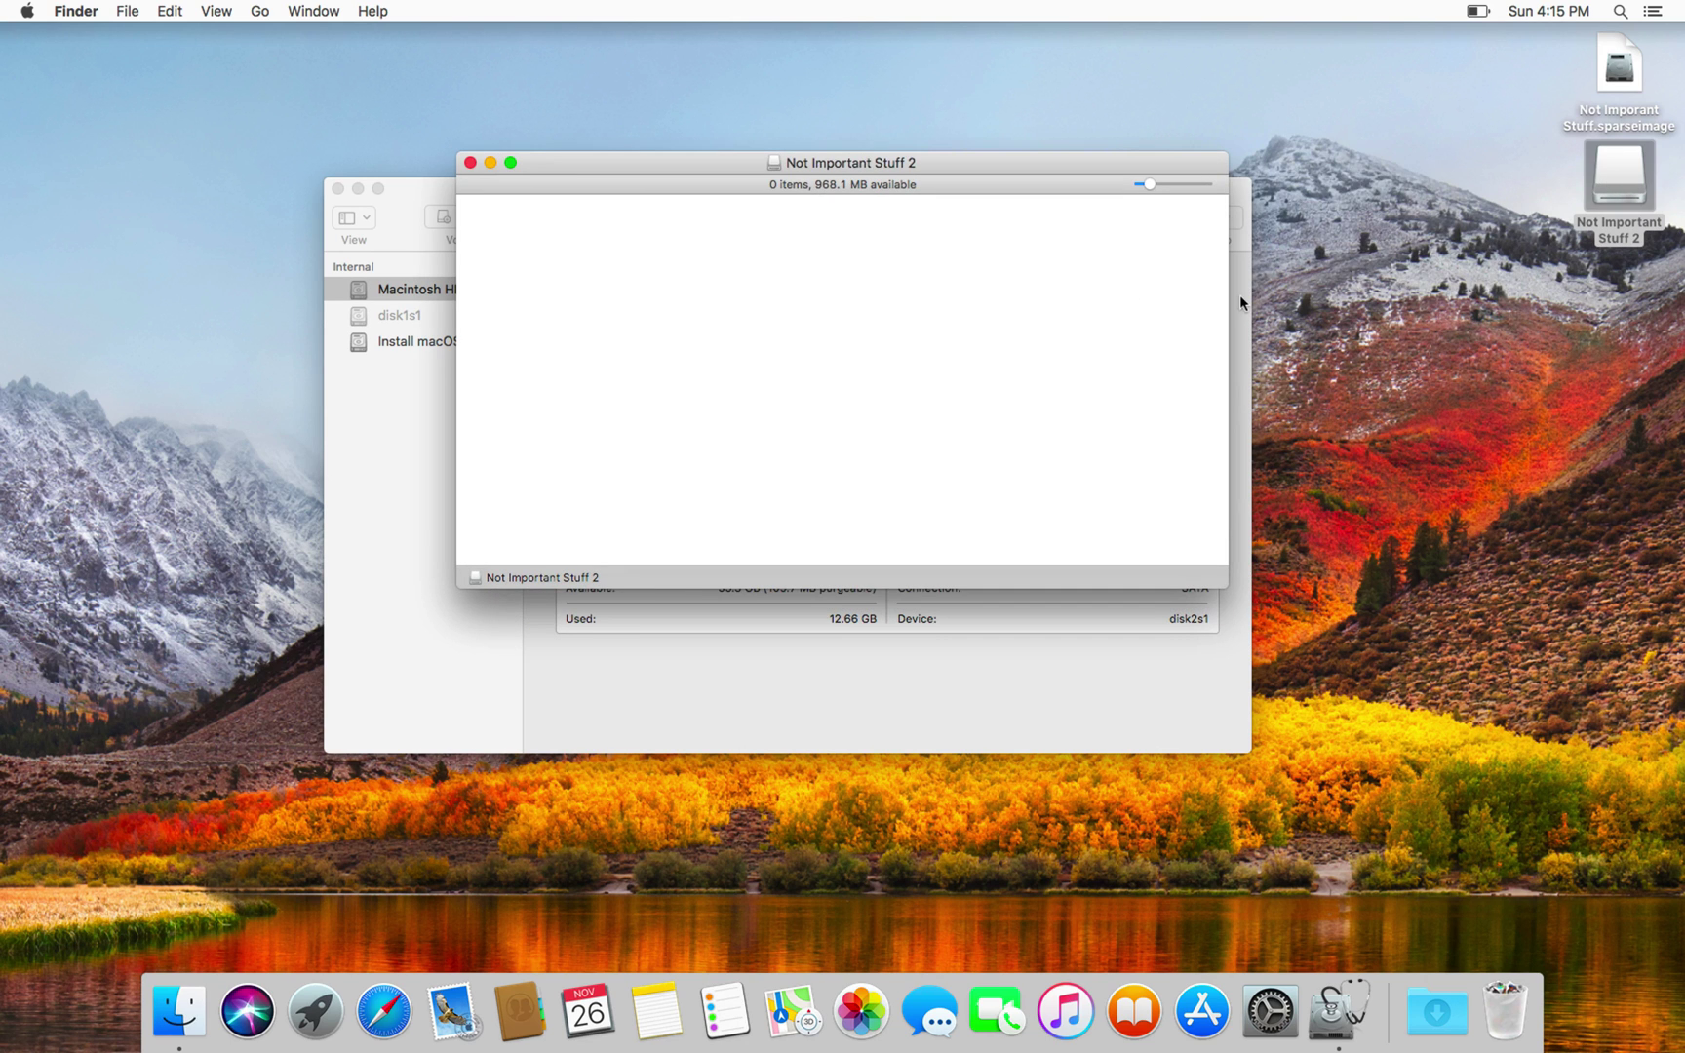
Step: Show the toolbar and sidebar in the volume window and shift it left
left_click(217, 11)
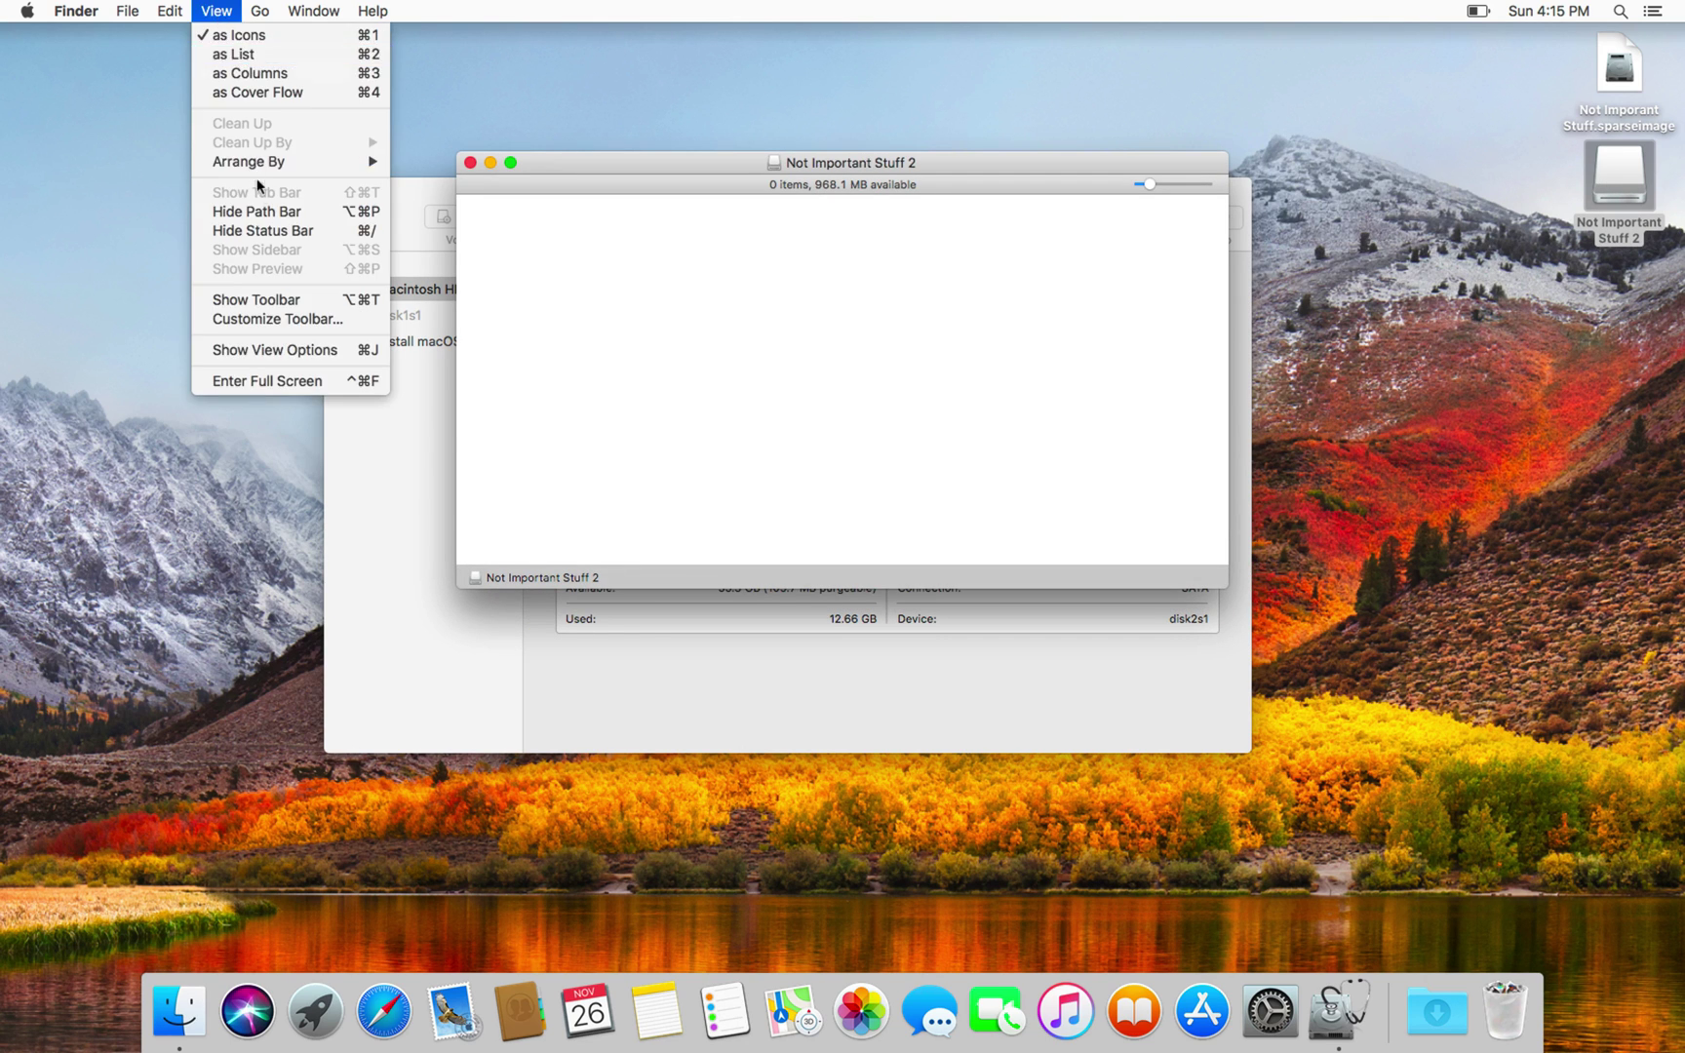
left_click(265, 300)
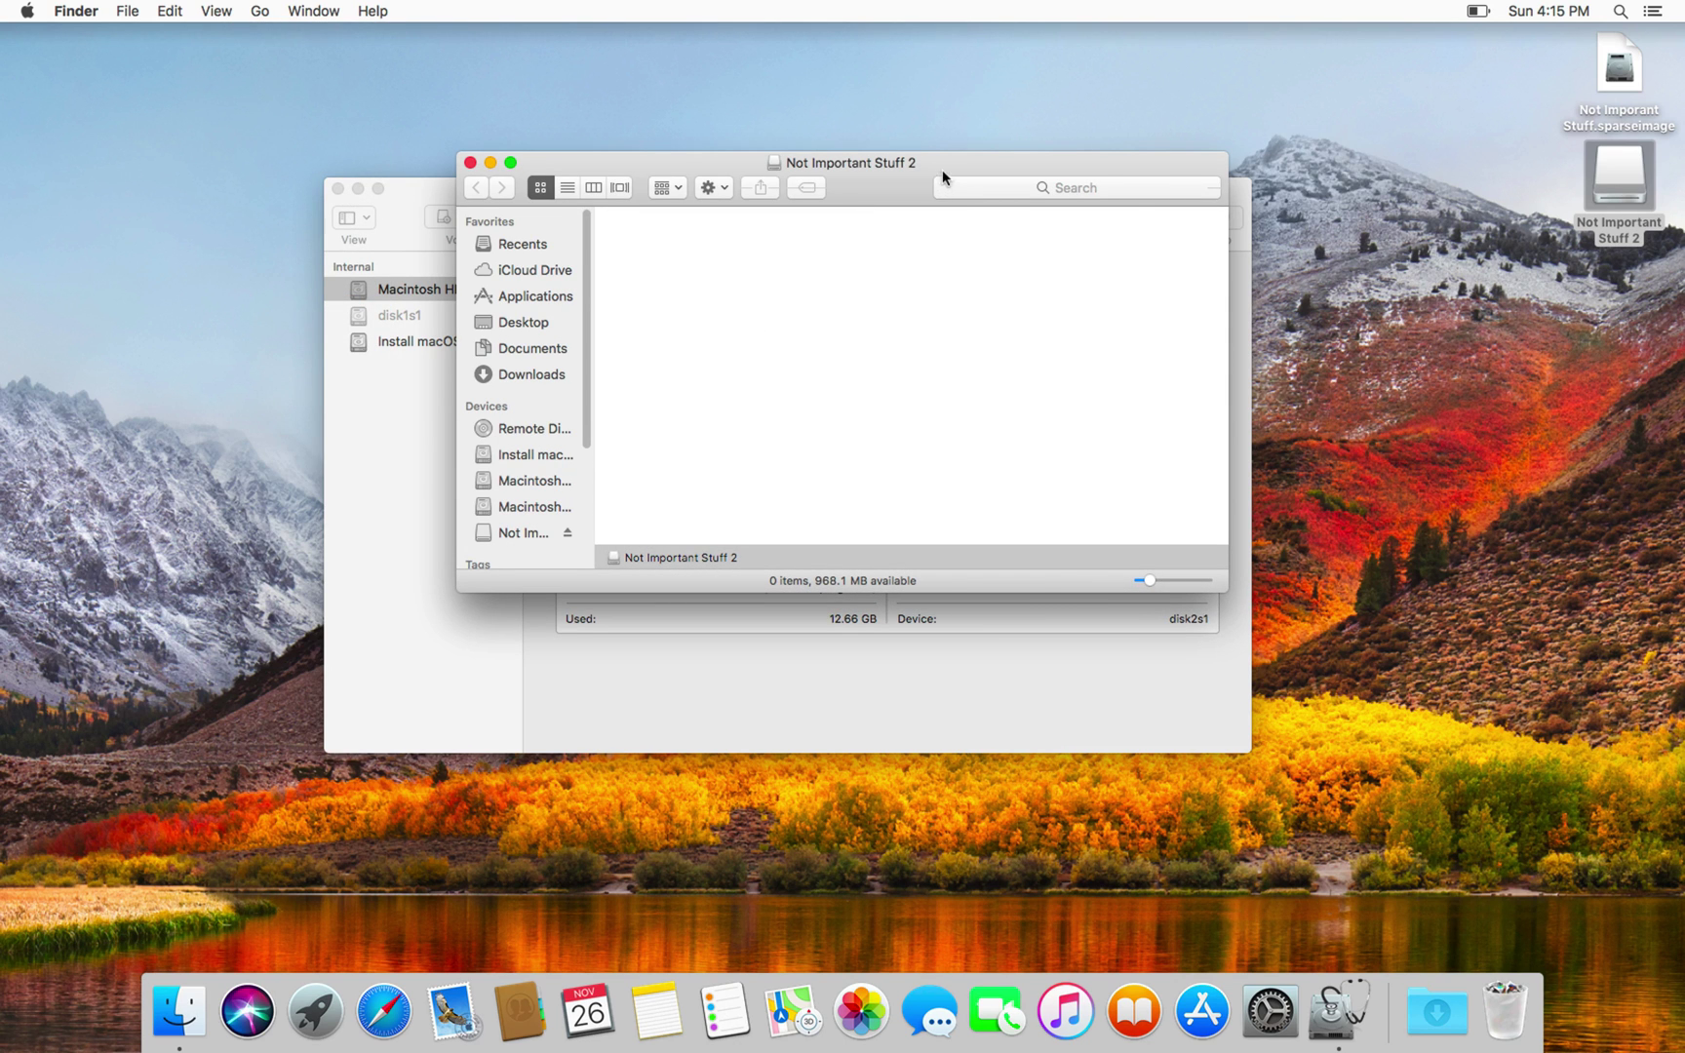
left_click_drag(946, 161, 821, 160)
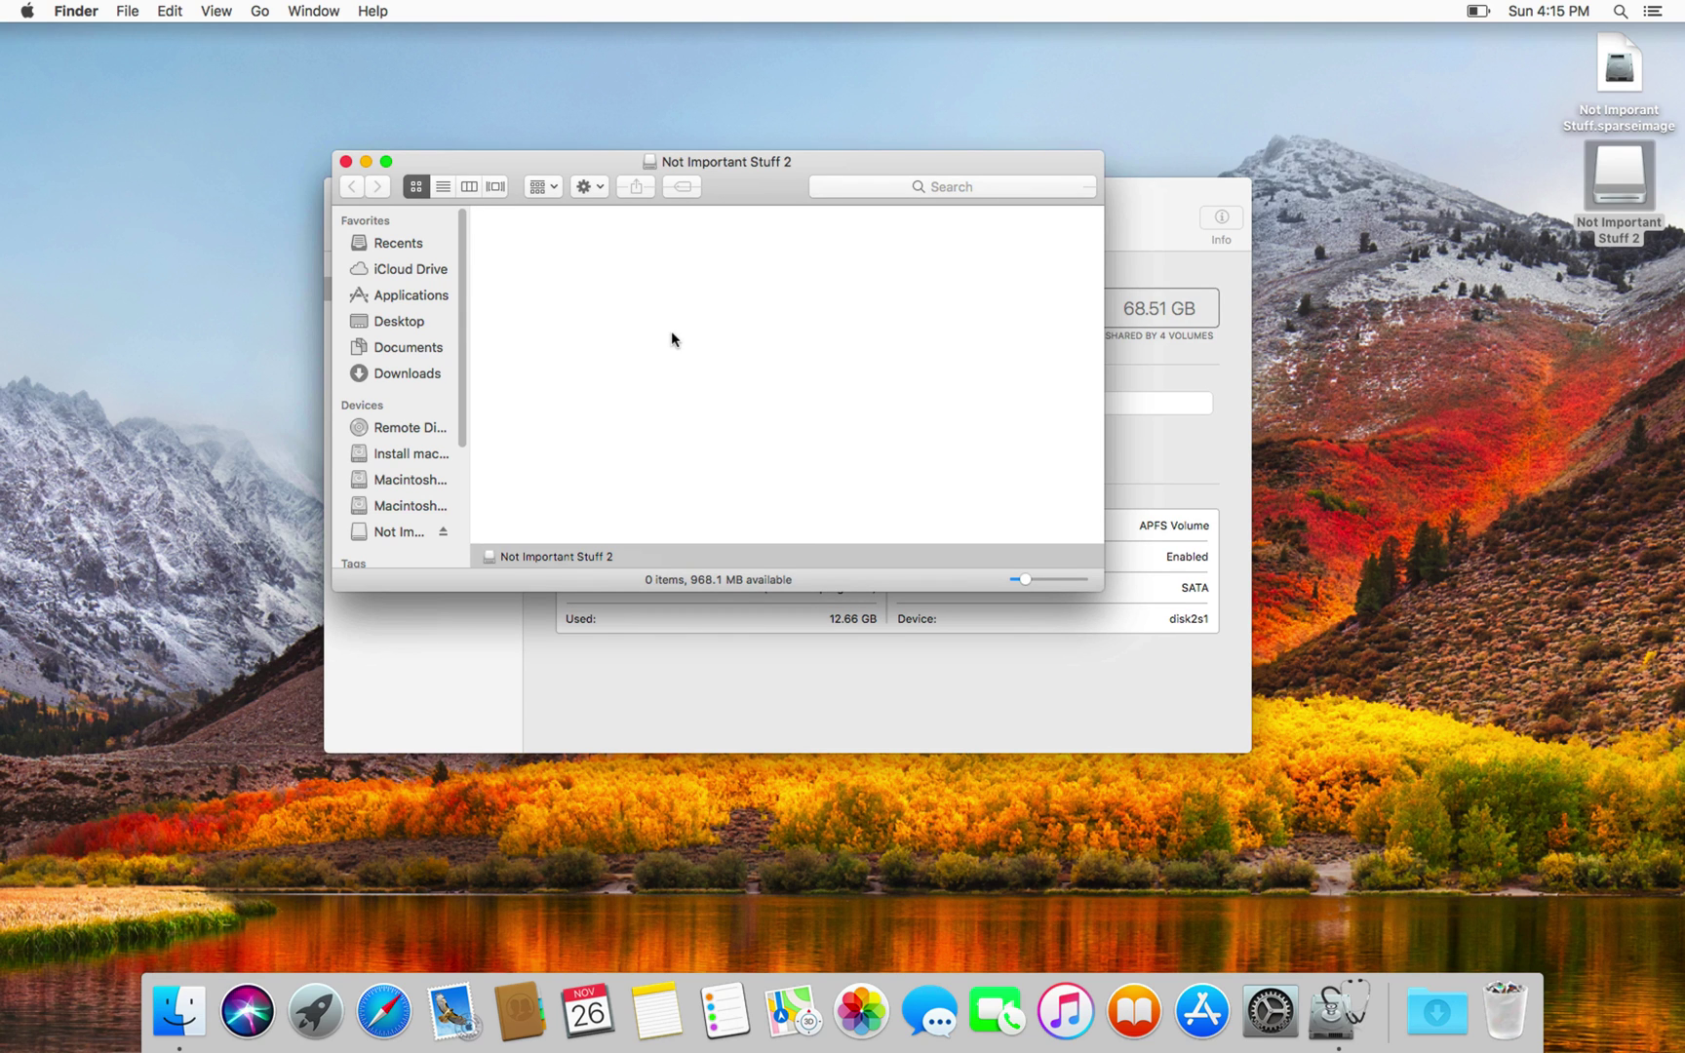
Step: Launch TextEdit through Spotlight search
key("super+space")
type("tes")
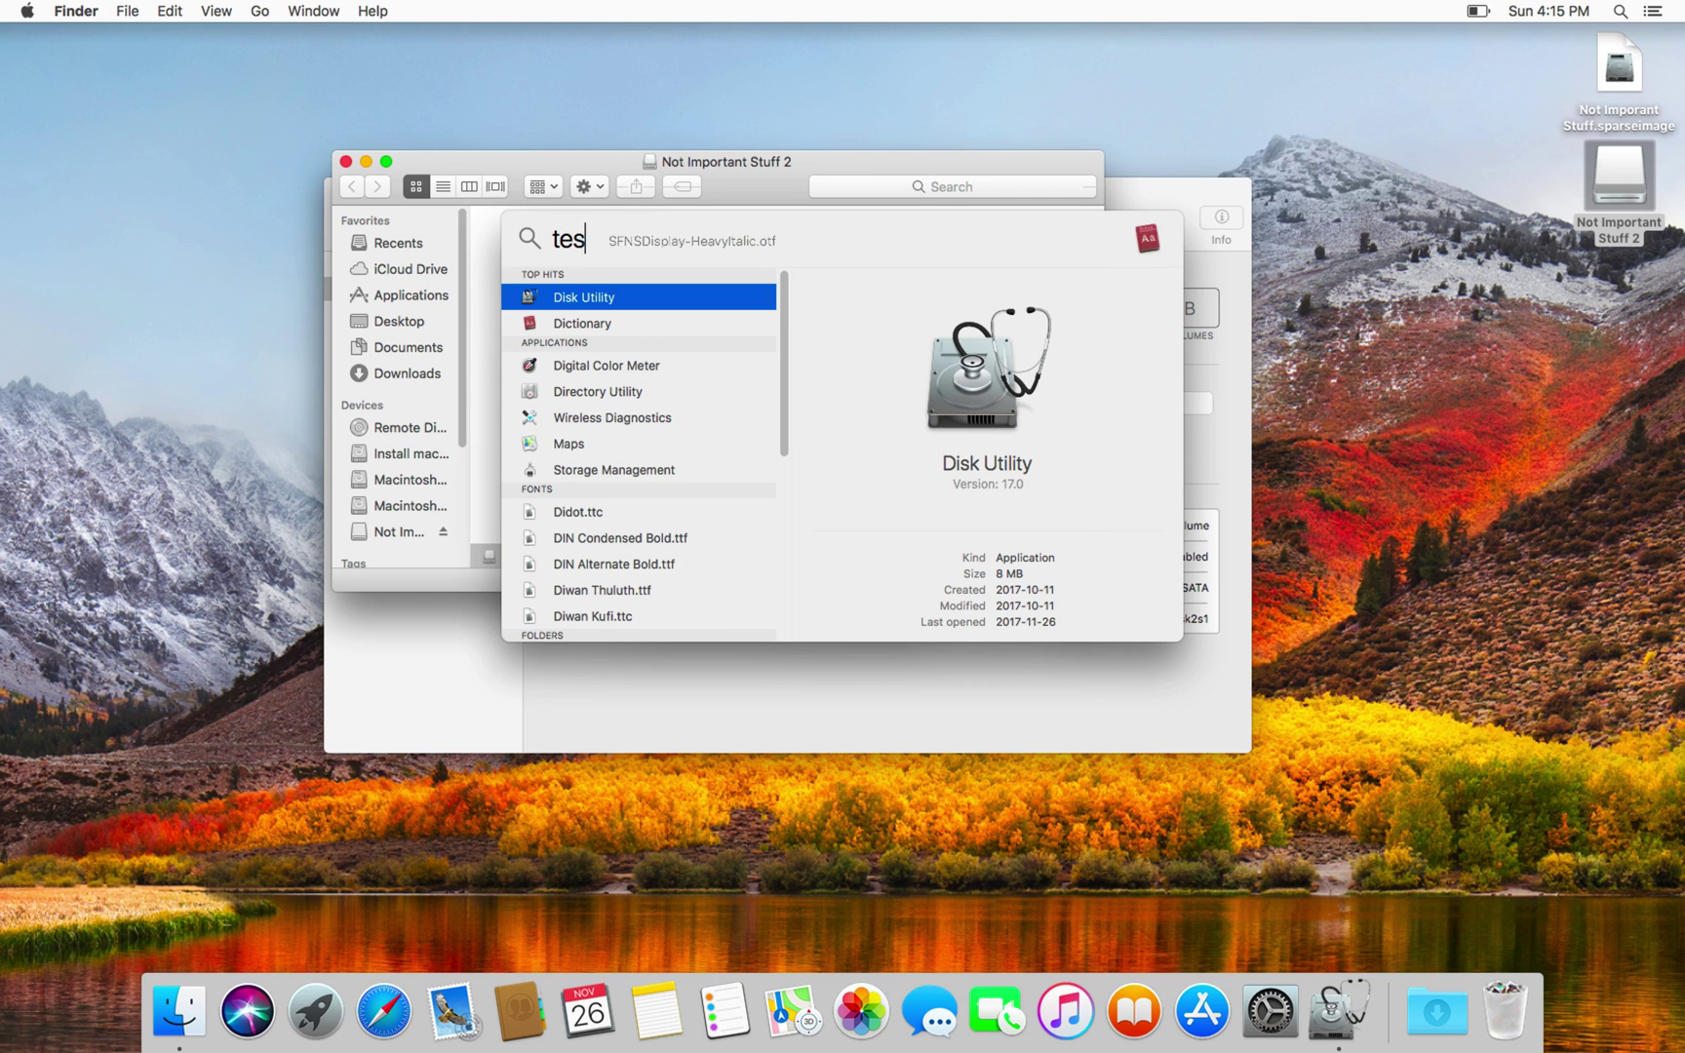
key("BackSpace")
type("xt")
key("Return")
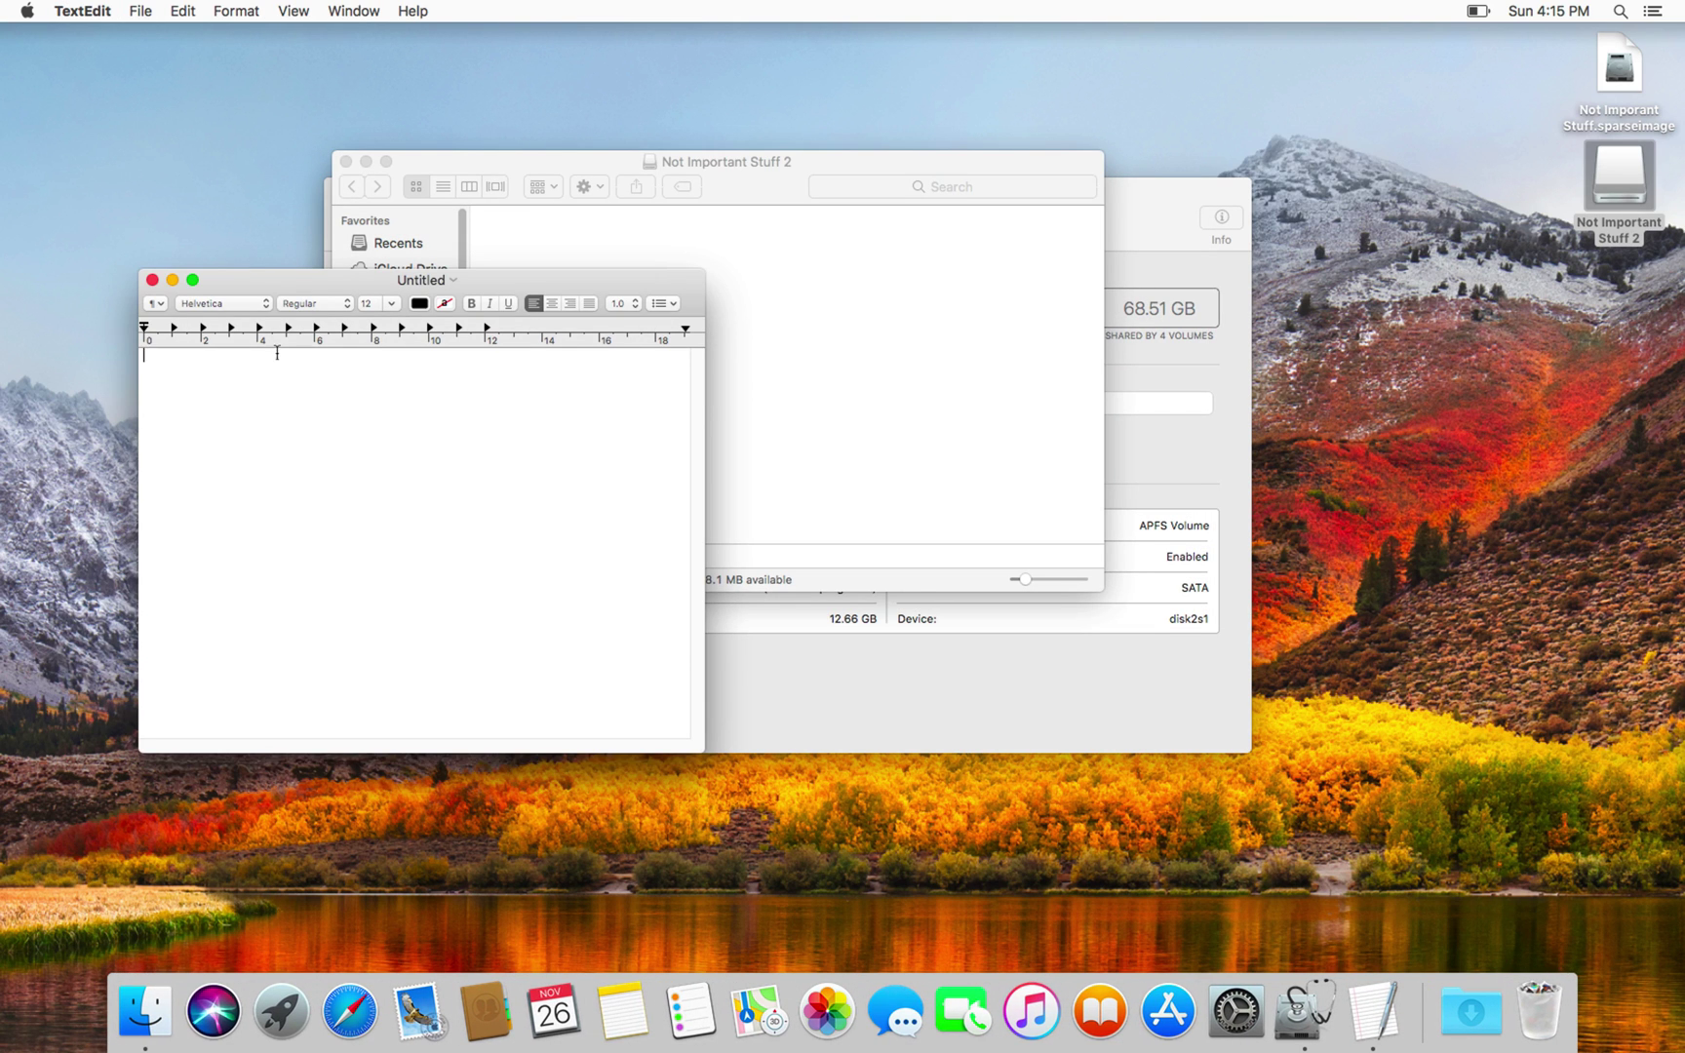
Step: Type 'BIT COIN WALLET, Don't steal my money!!!!!' with a long key-like code on the next line
type("BIT BOI")
key("BackSpace")
key("BackSpace")
type("COIN WALLET")
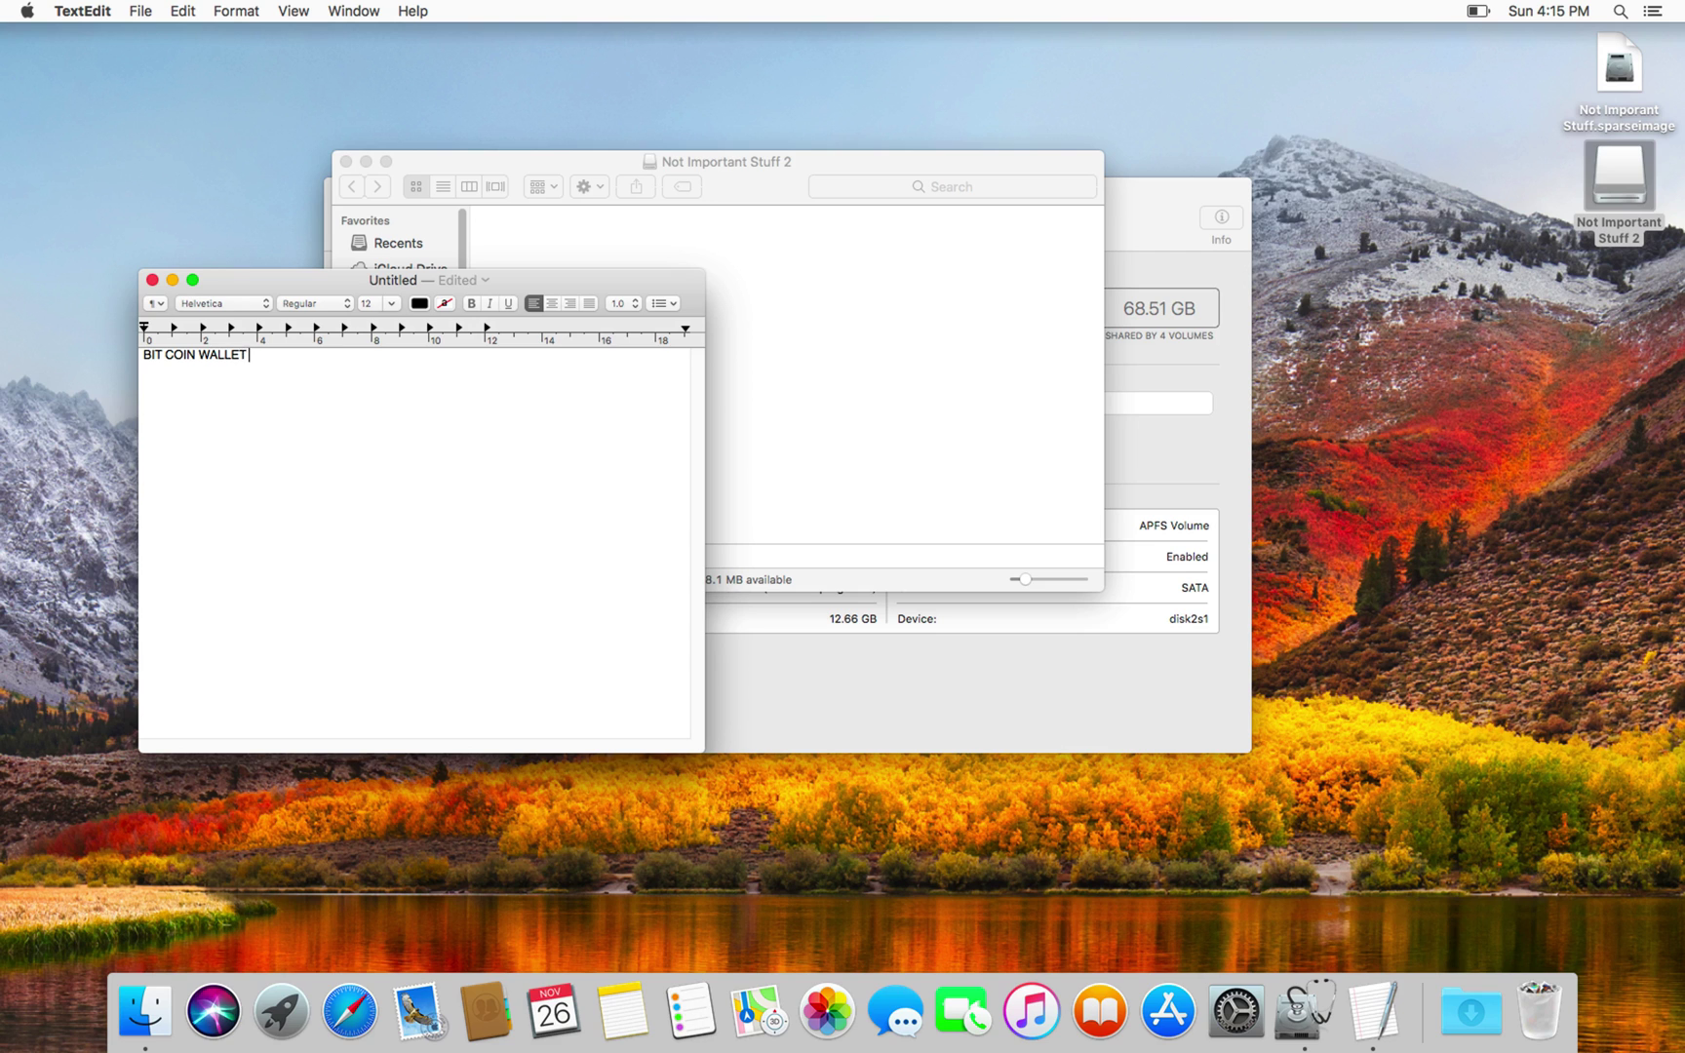
type(", Don't steal my money!!!!!")
key("Return")
type("XNEI")
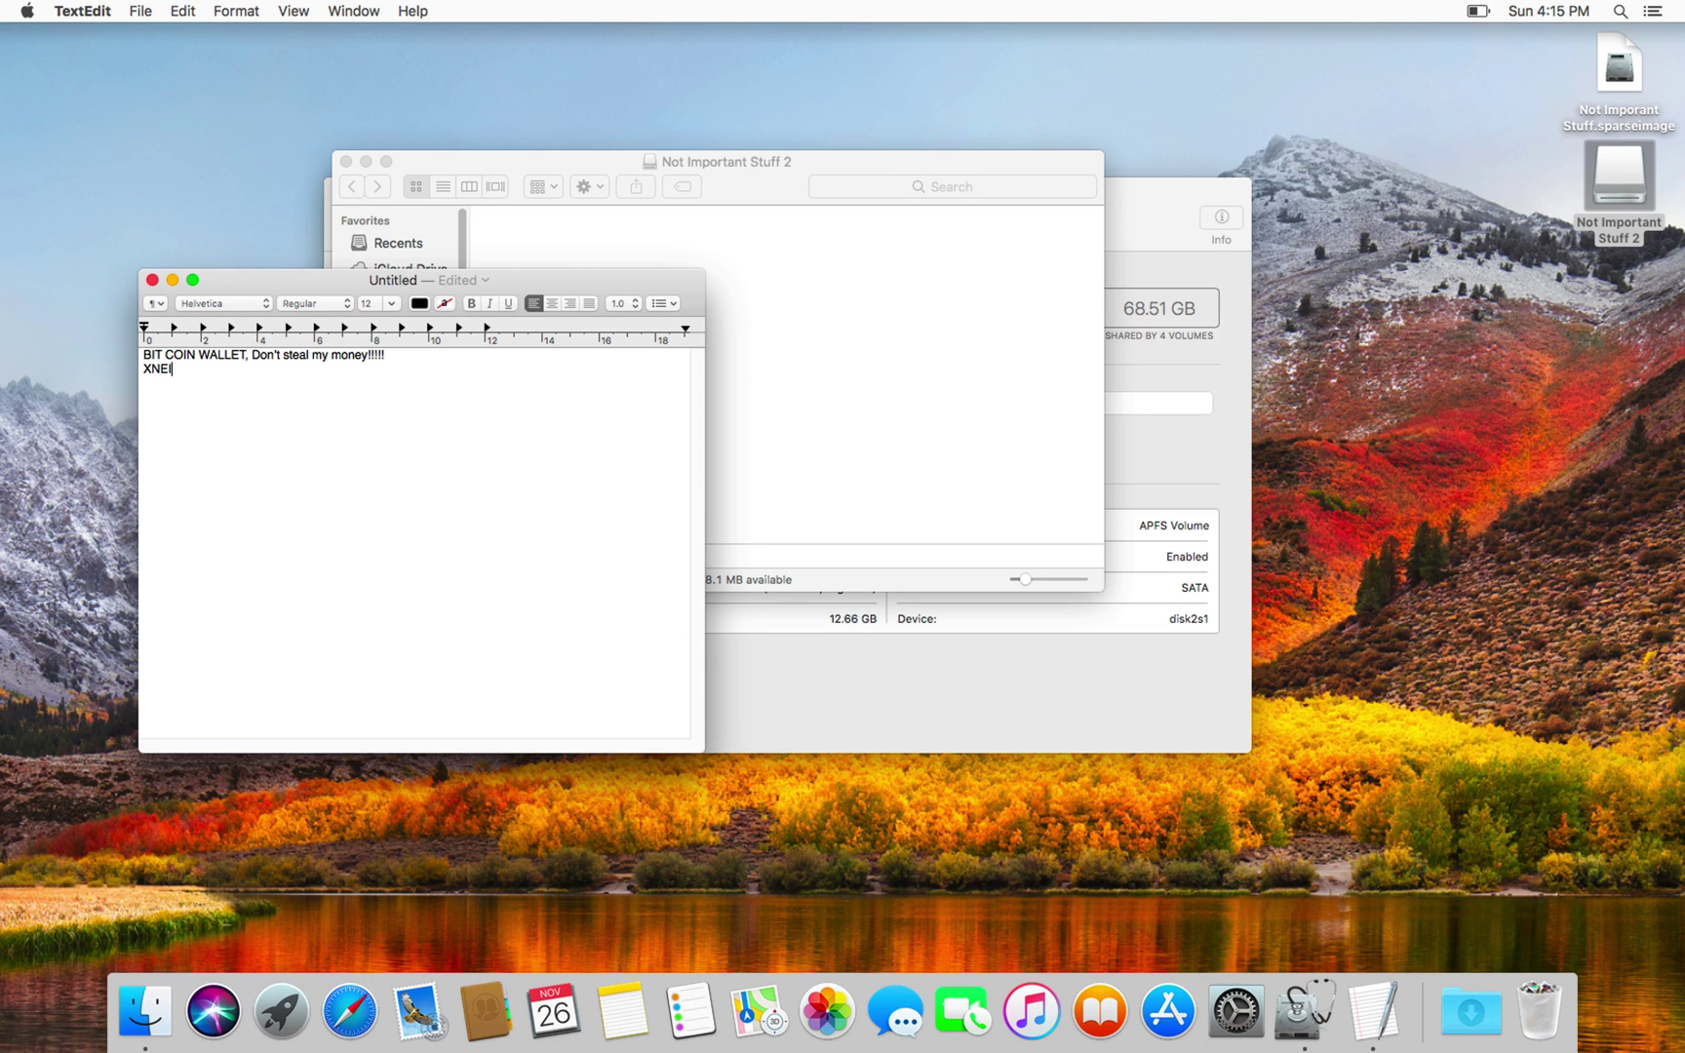
type("nndfihdfindsfjbsndfh83nnkw393nnf3f9nf3f")
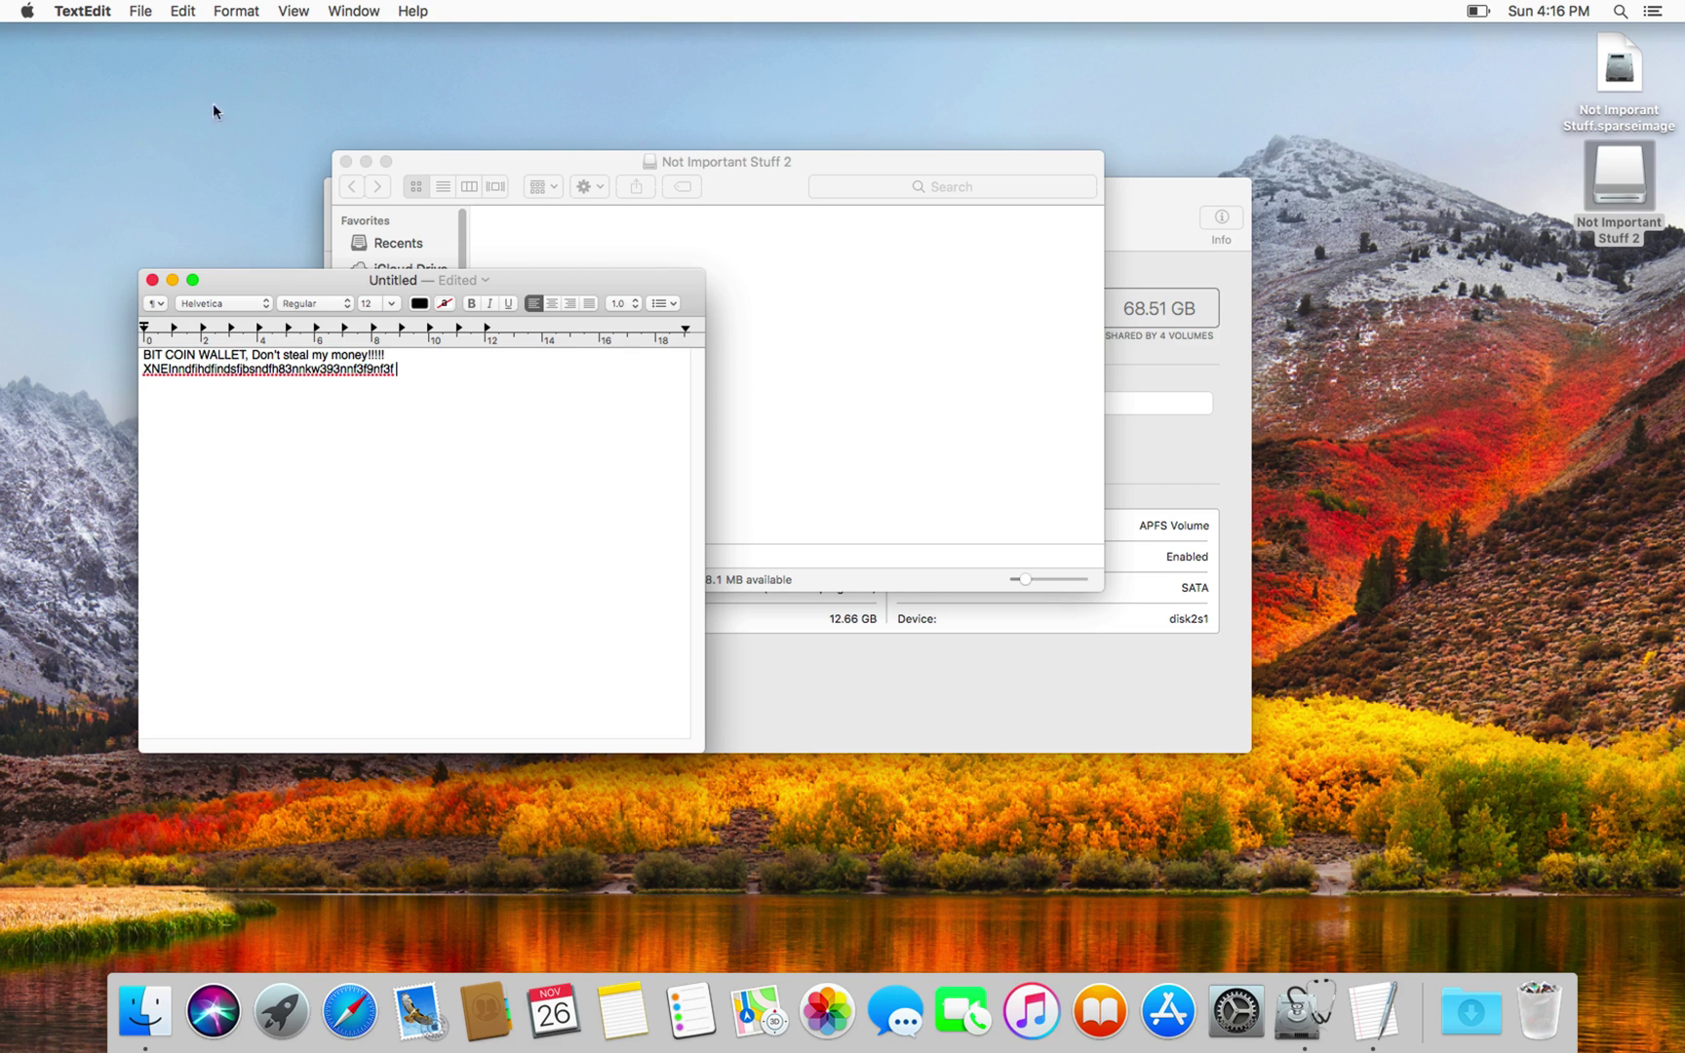
left_click(142, 14)
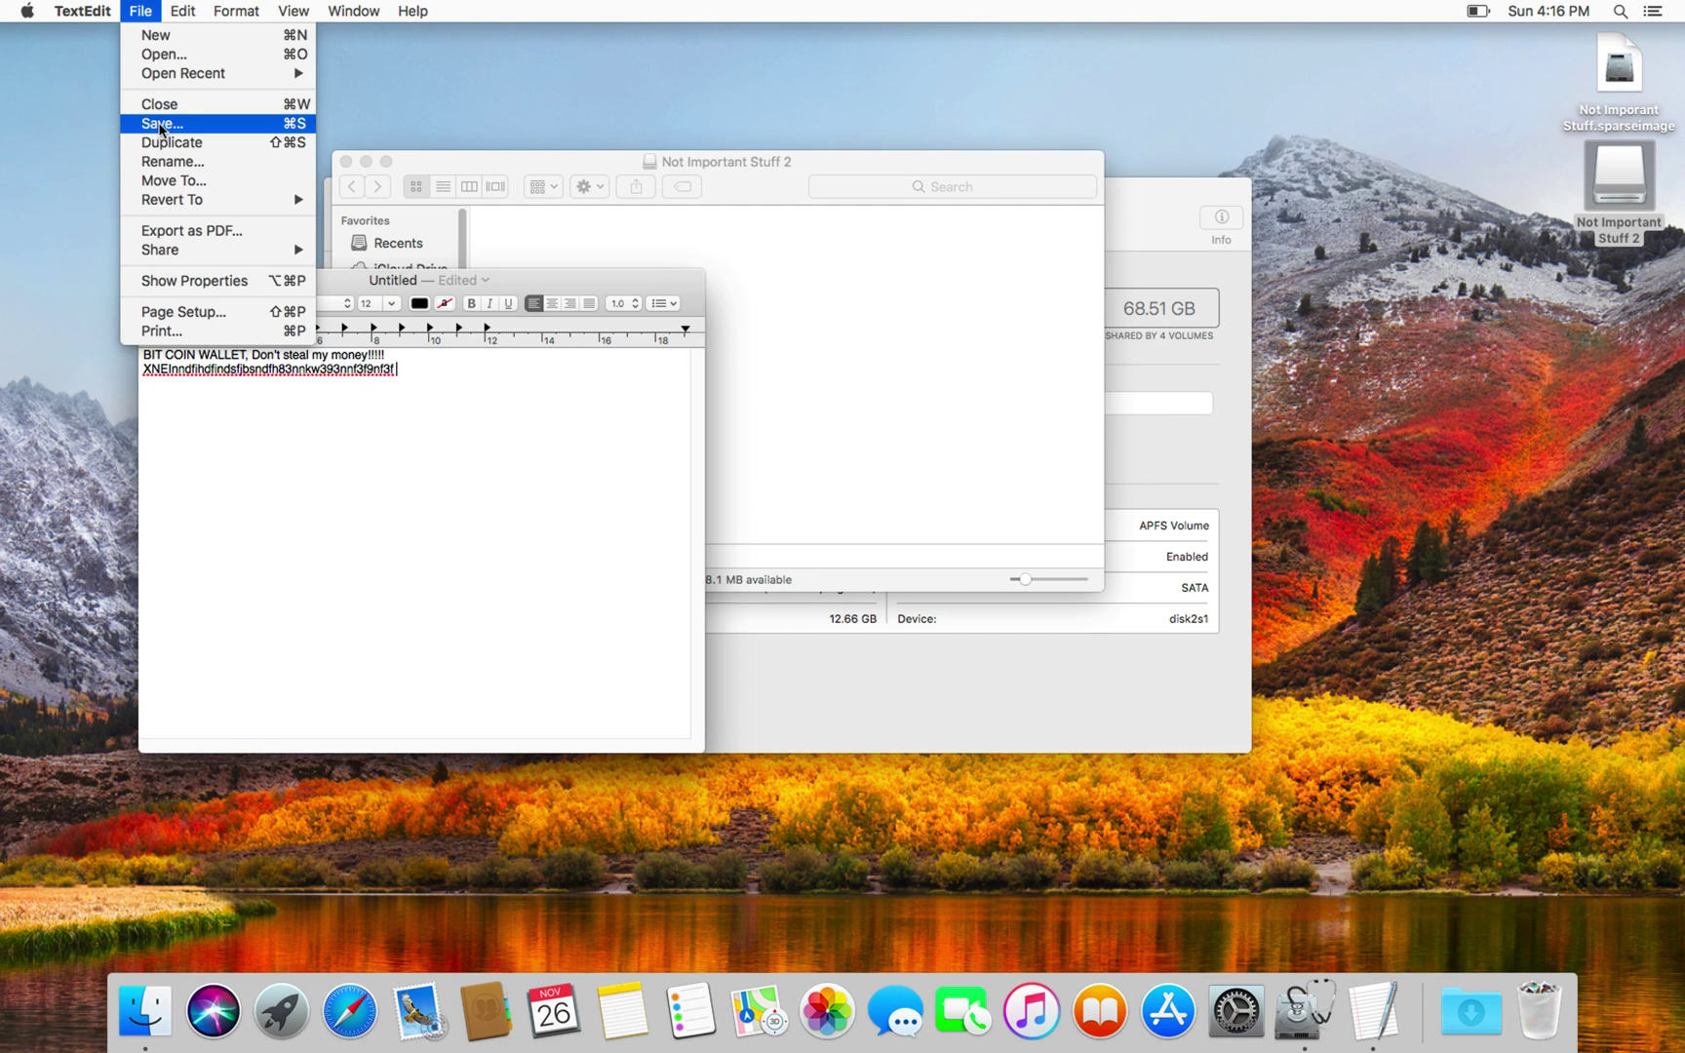
Step: Save the note as Untitled in the Not Important Stuff 2 volume, then move its window aside
left_click(161, 124)
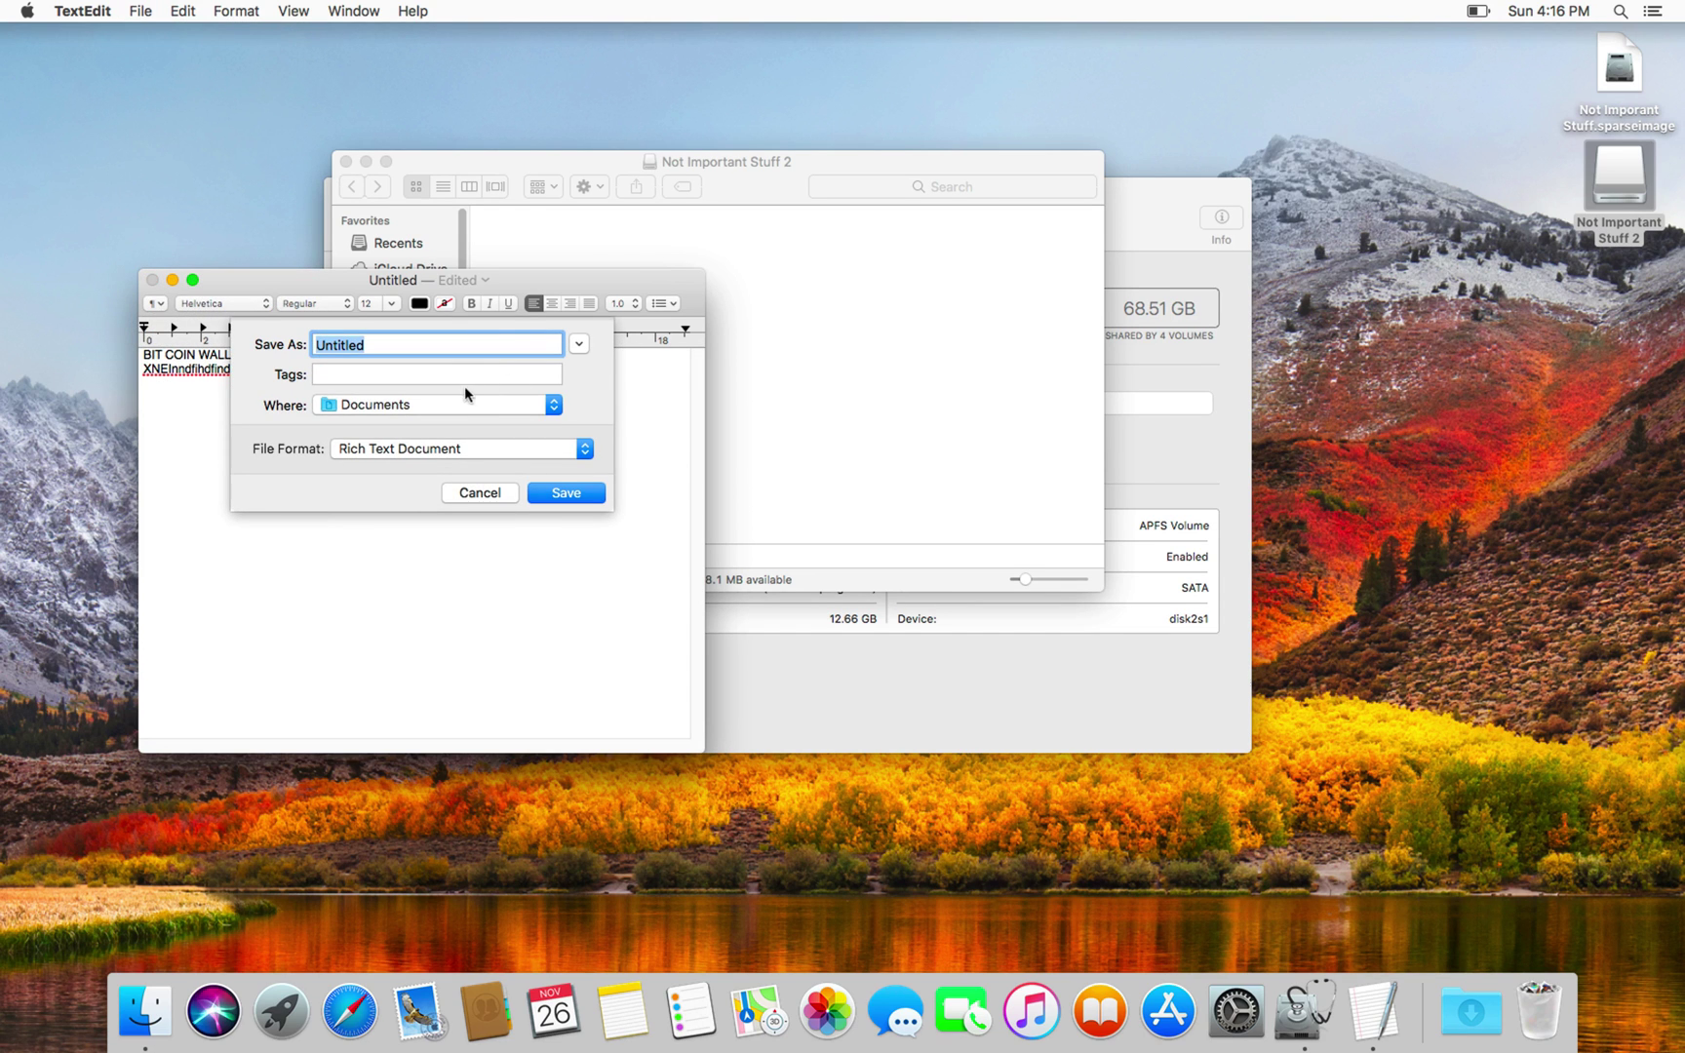
left_click(458, 403)
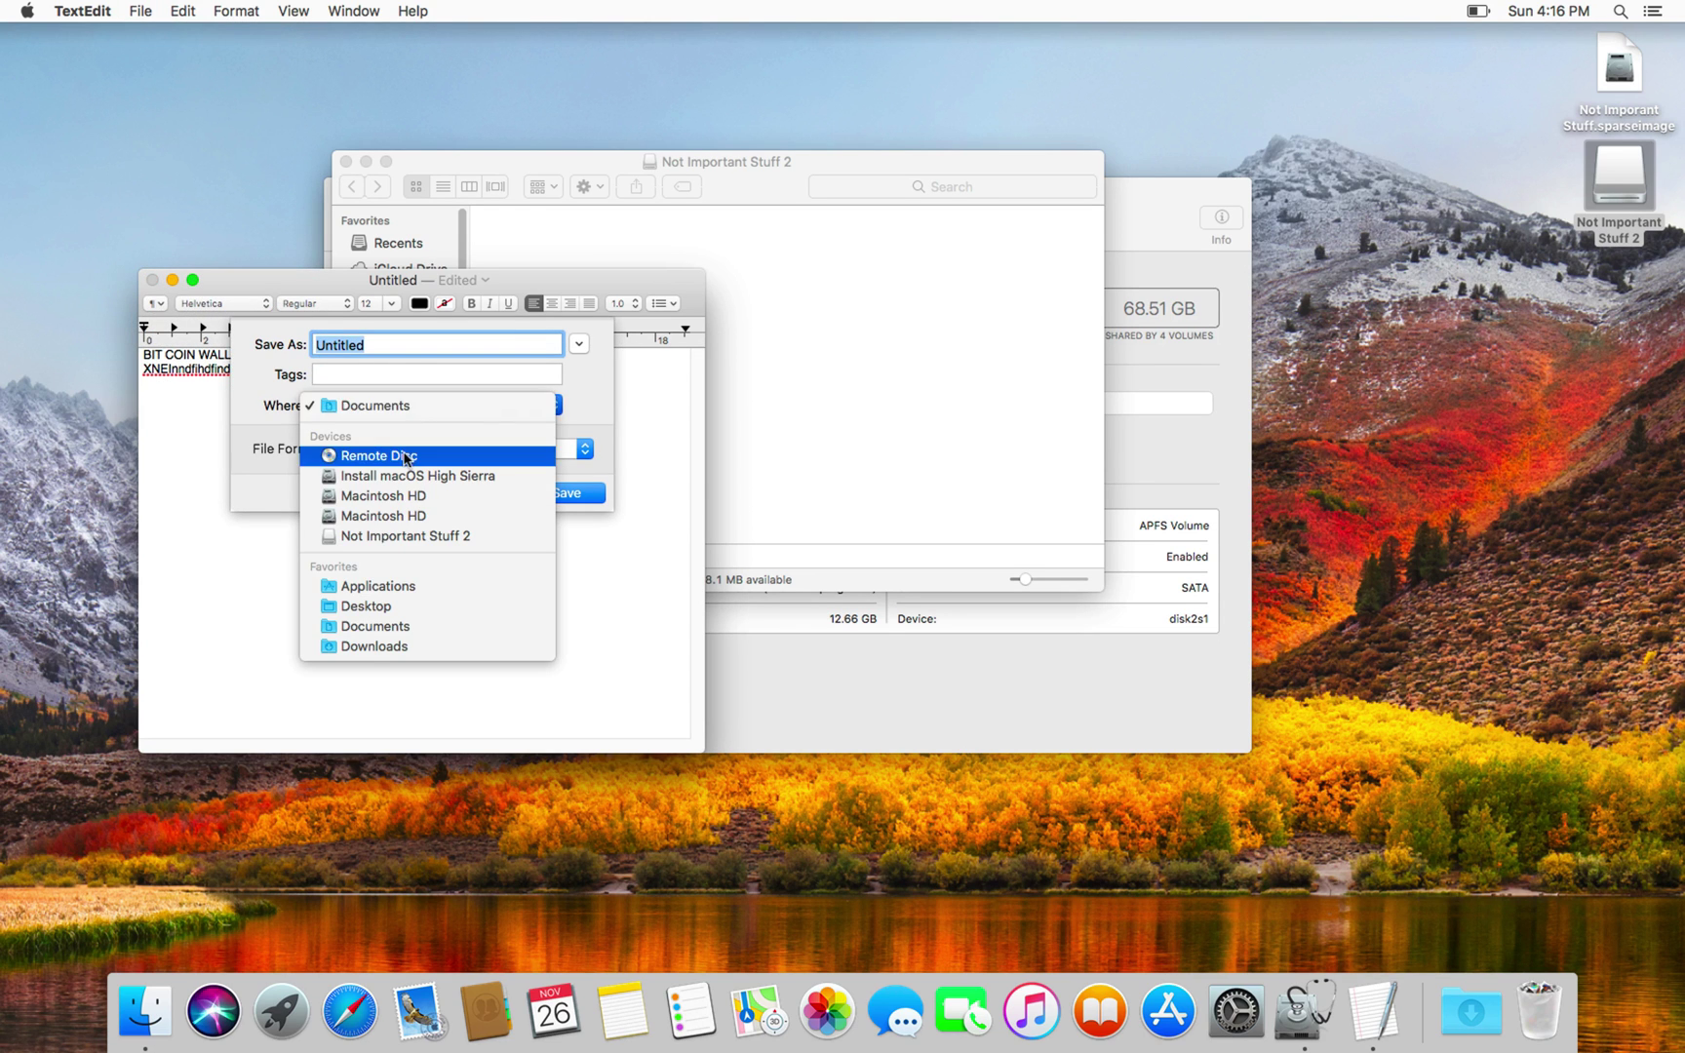
left_click(383, 535)
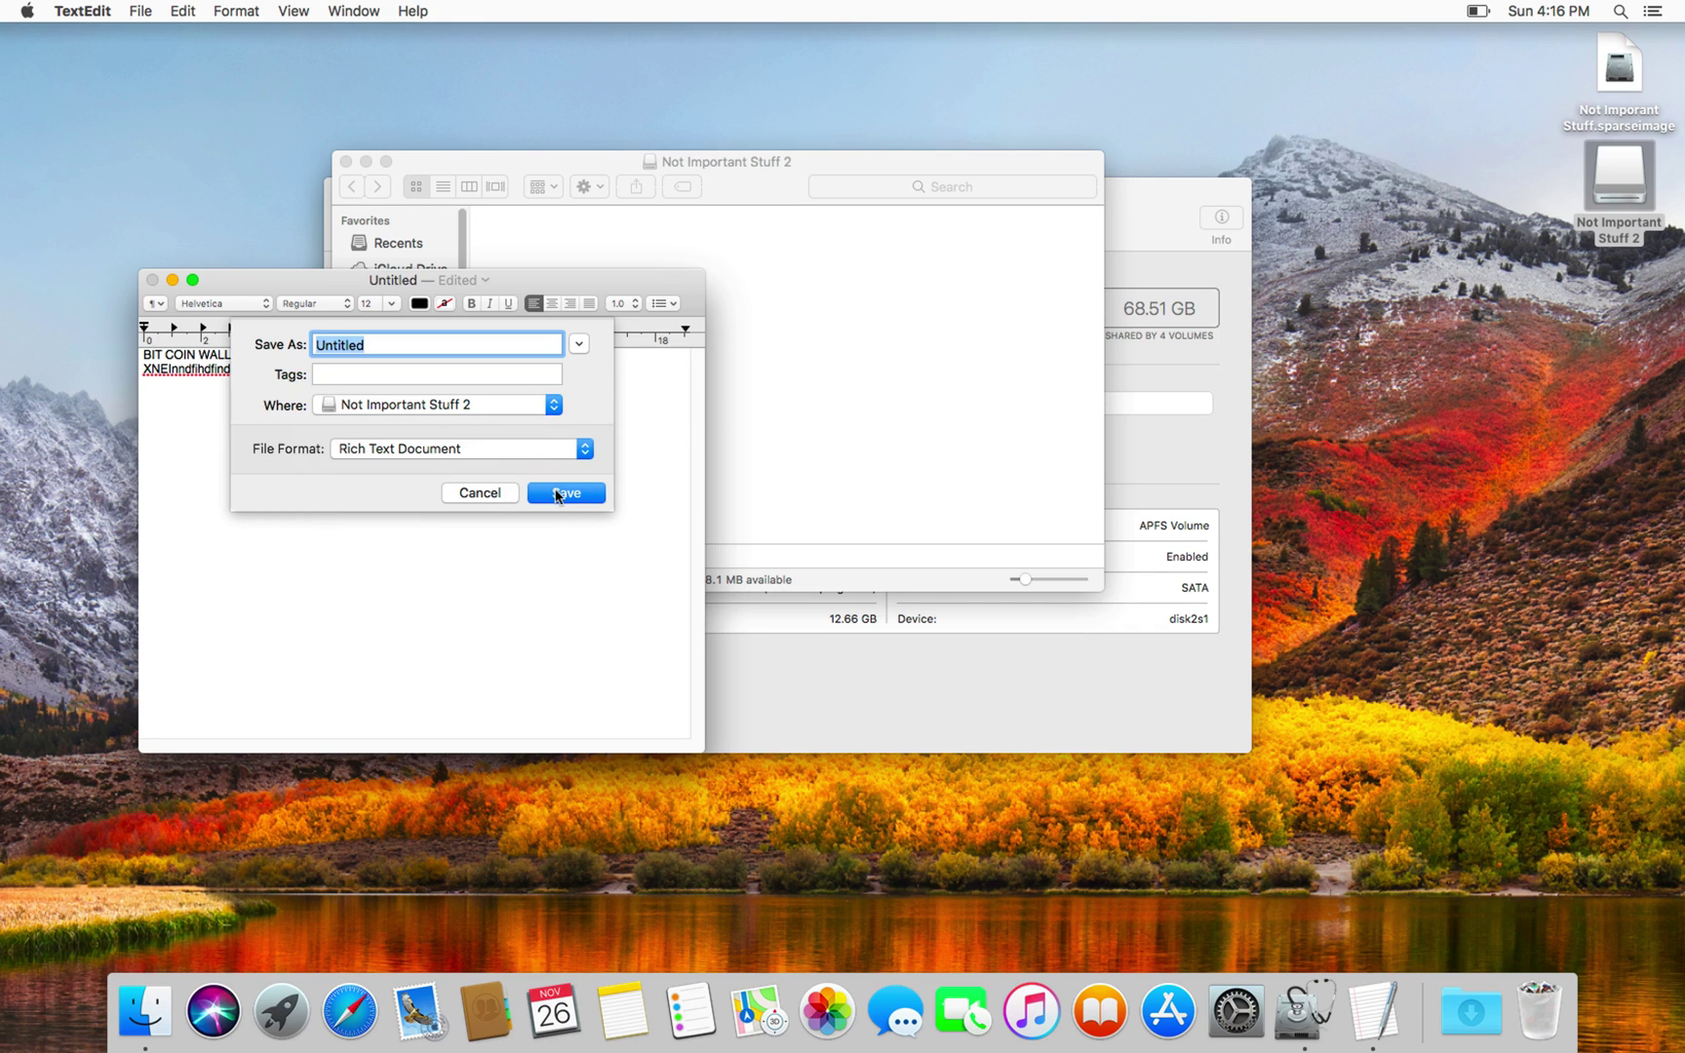
left_click(559, 492)
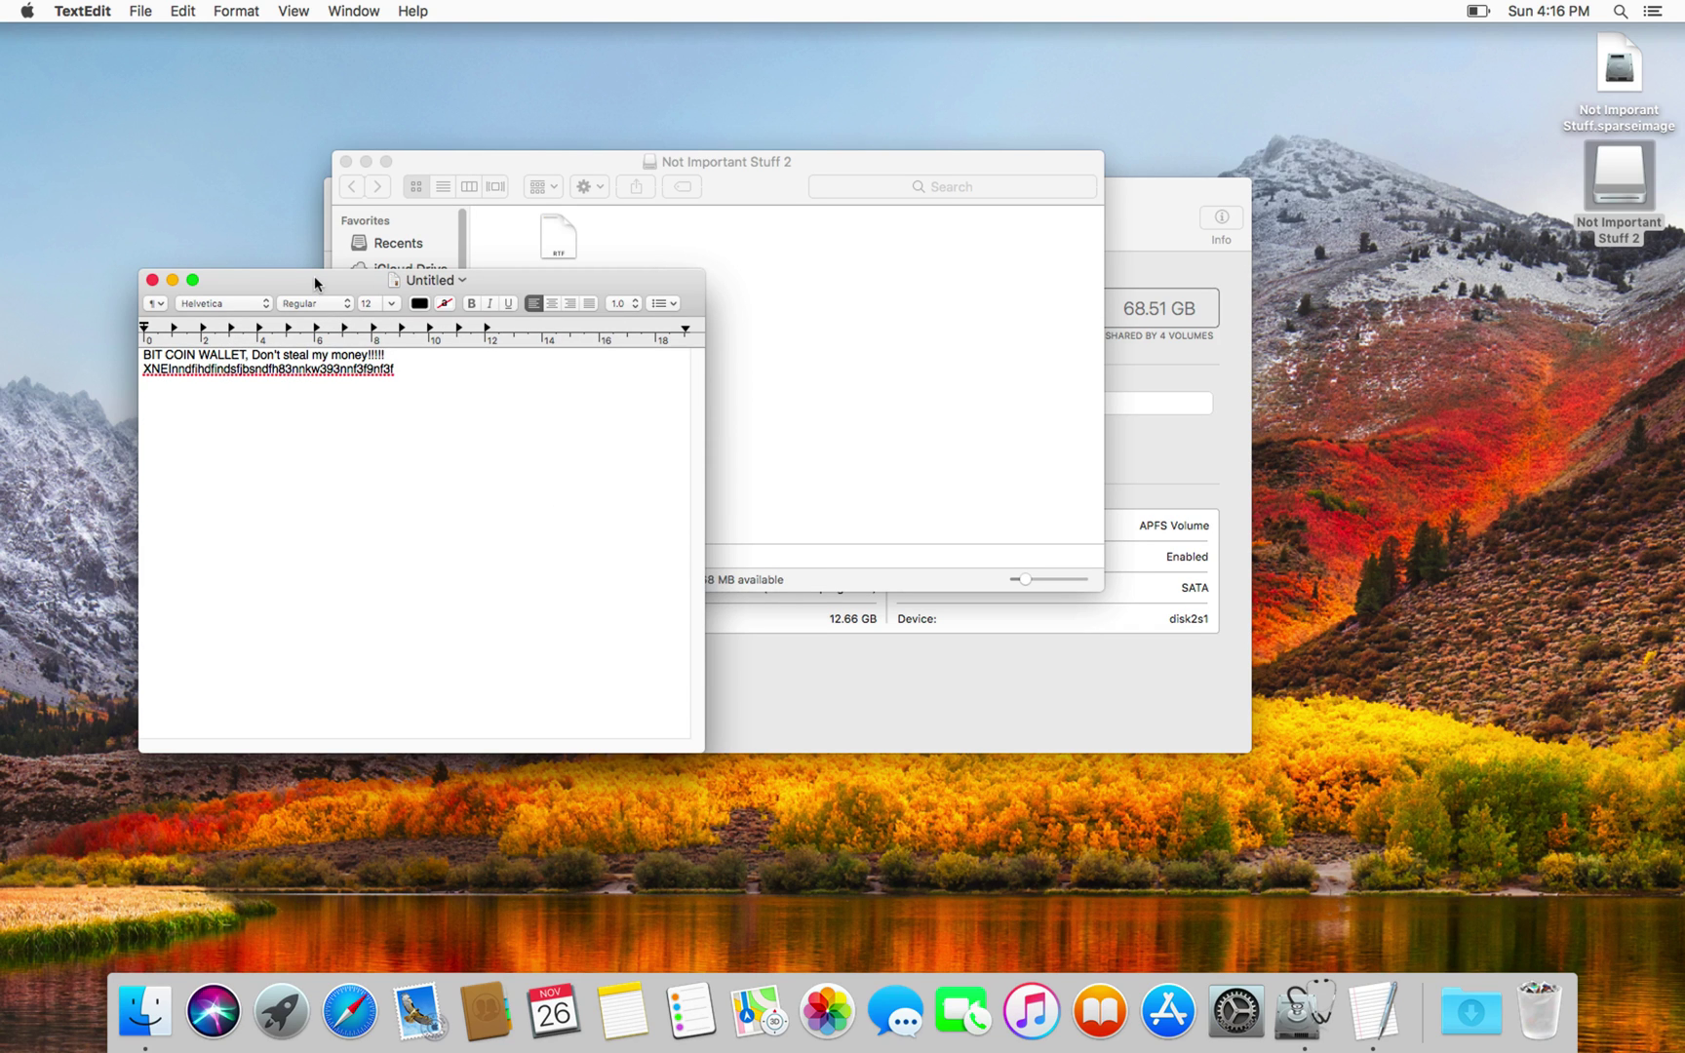
left_click_drag(314, 277, 405, 543)
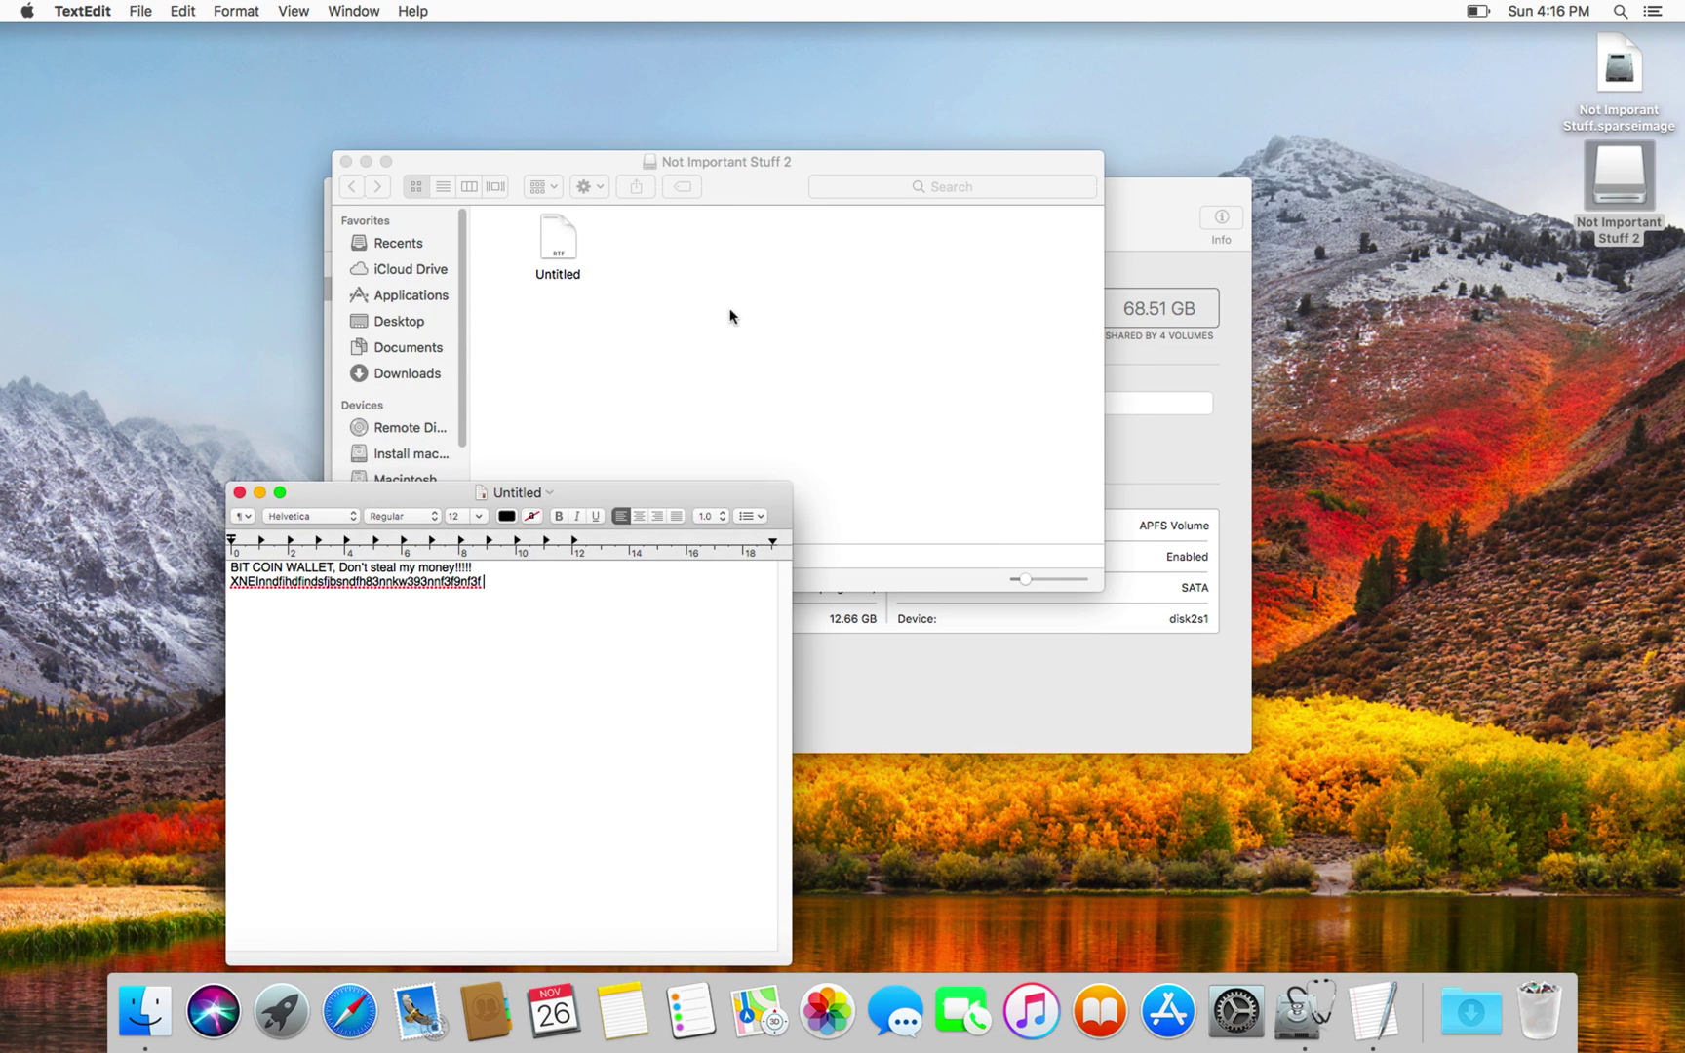
Step: Close the TextEdit note and eject the Not Important Stuff 2 volume with Cmd+E
left_click(749, 291)
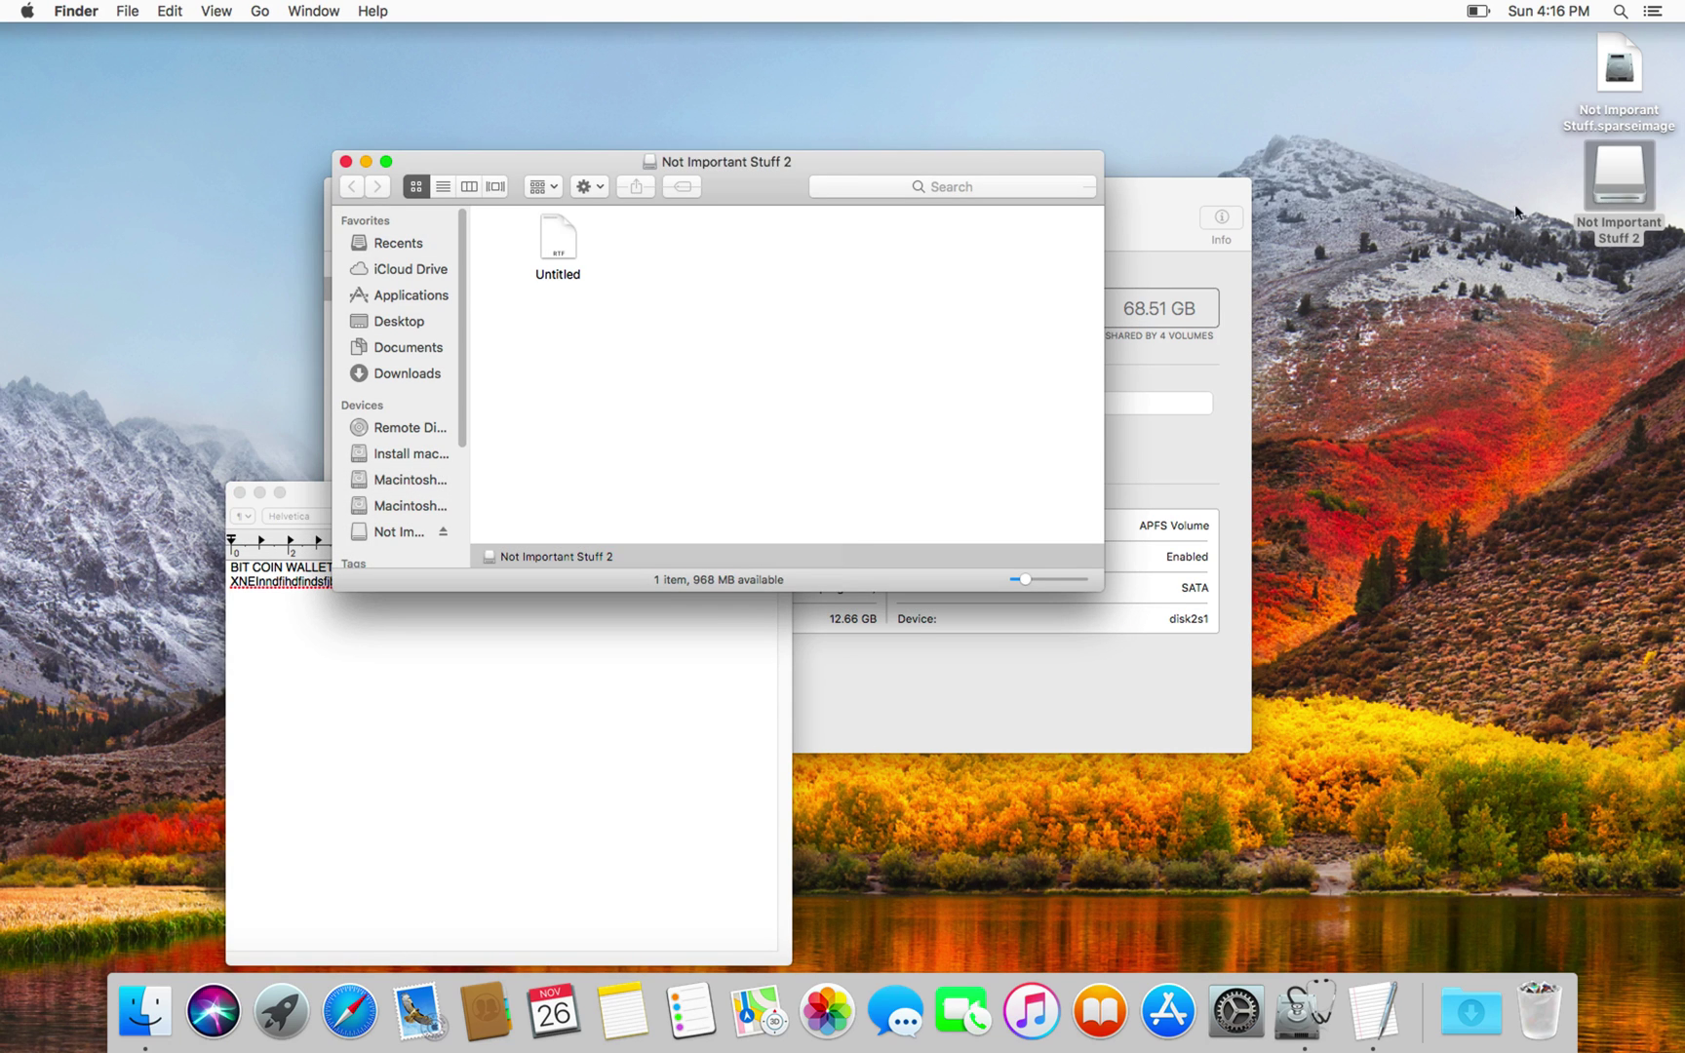
left_click(239, 492)
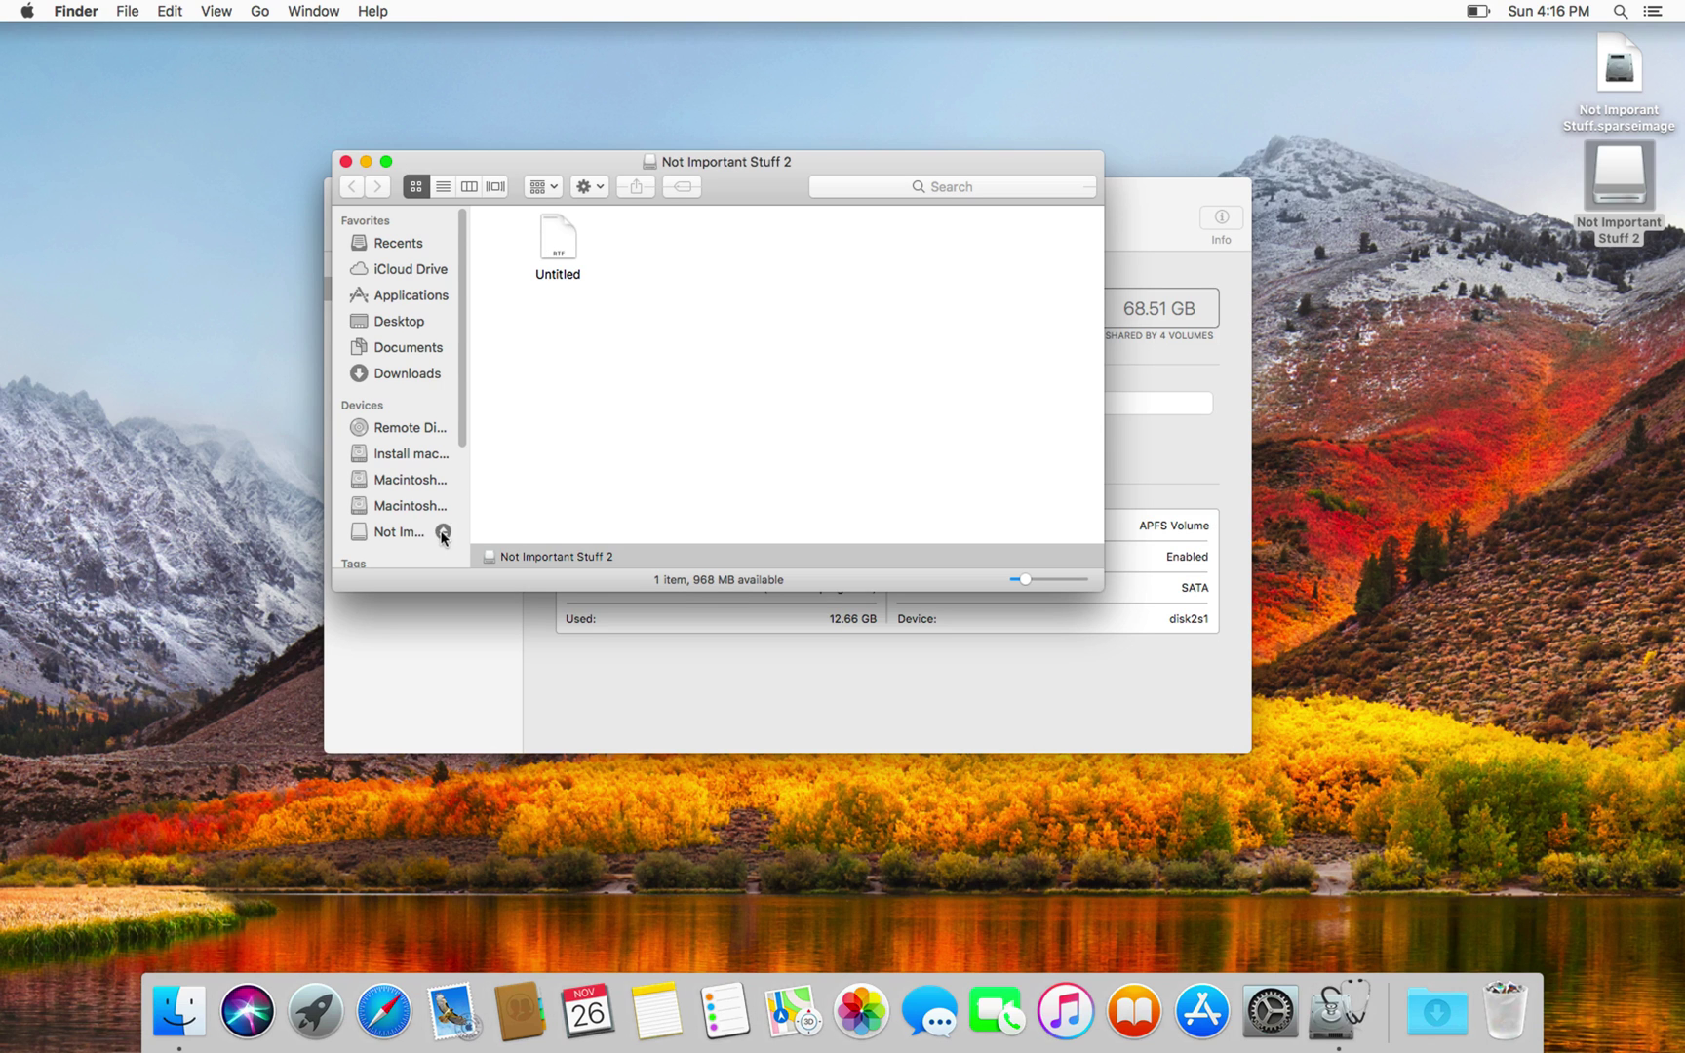
left_click(1629, 185)
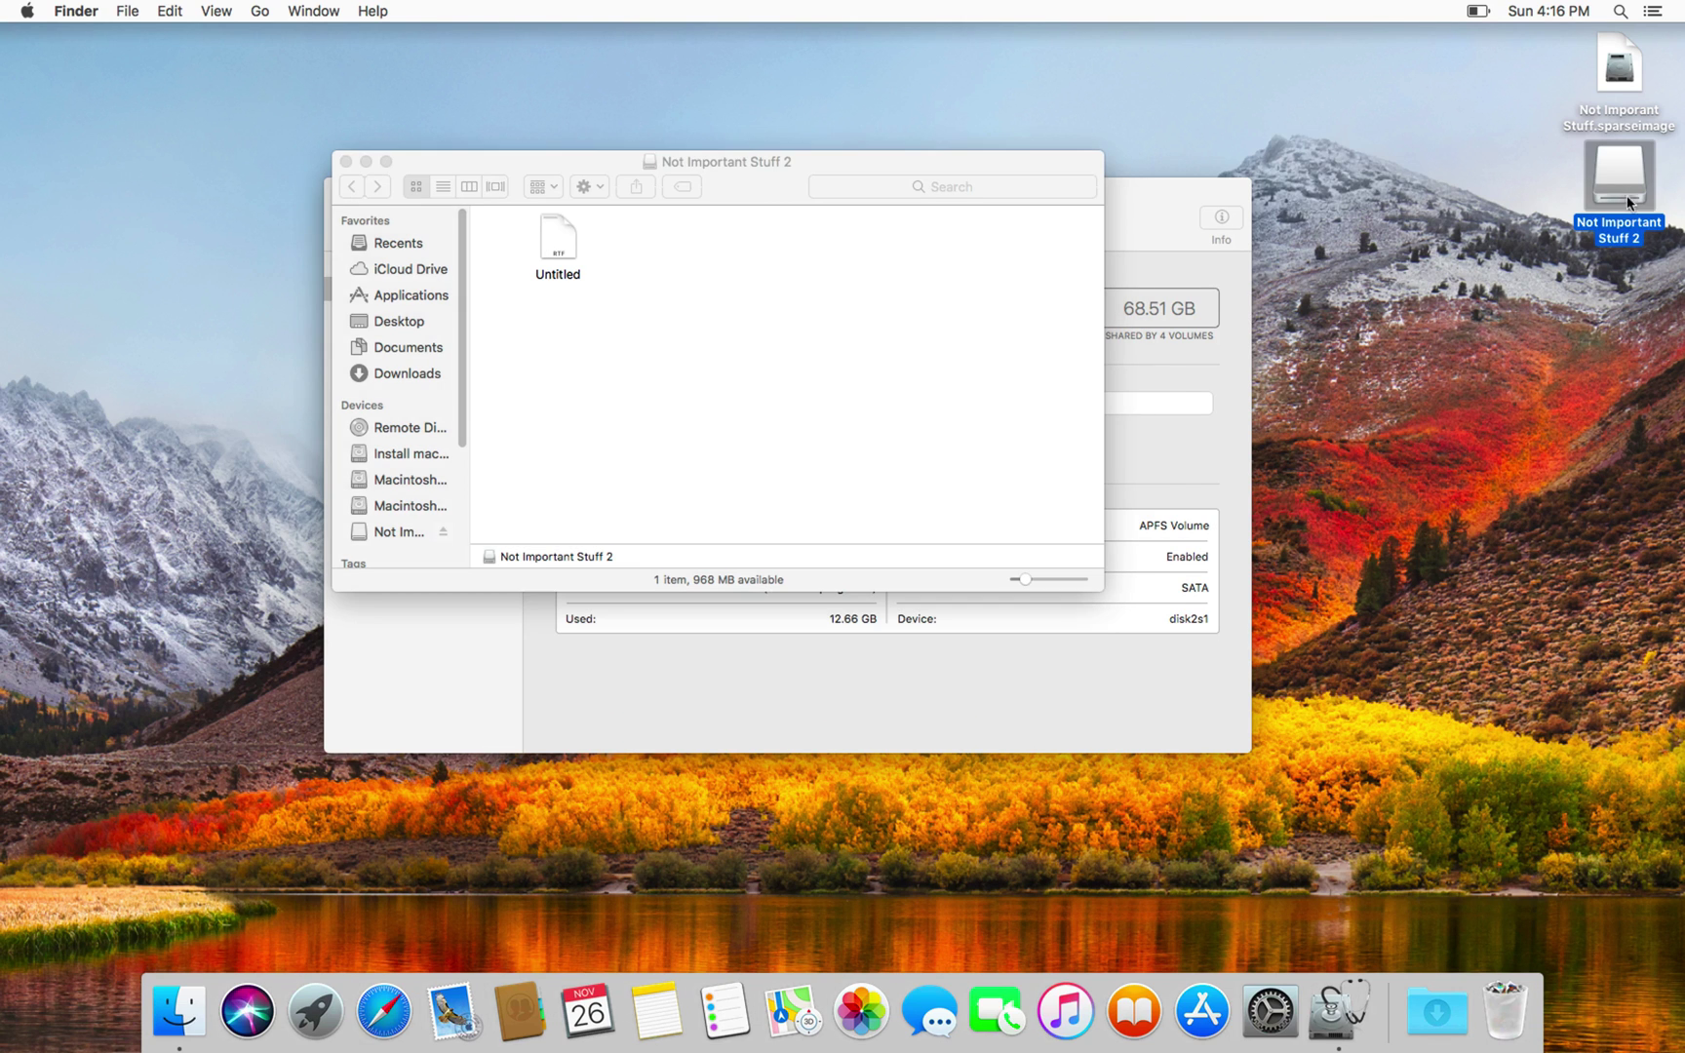
left_click_drag(1625, 175, 1517, 981)
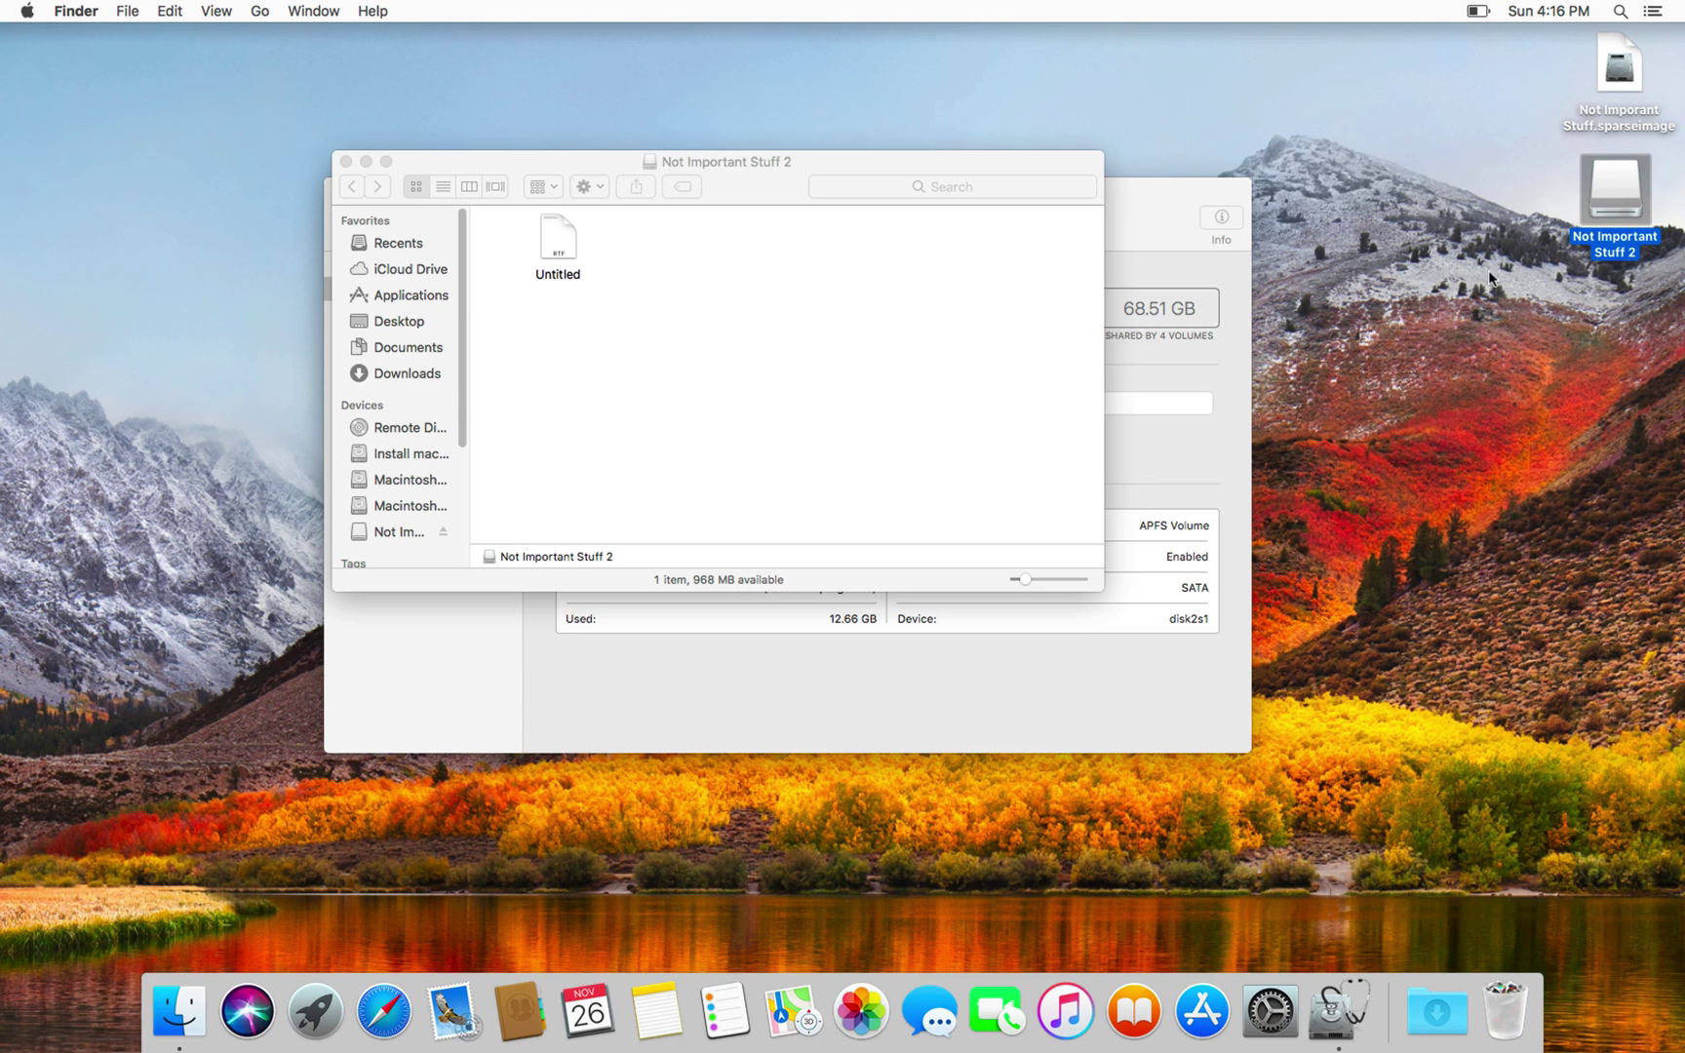
key("super+e")
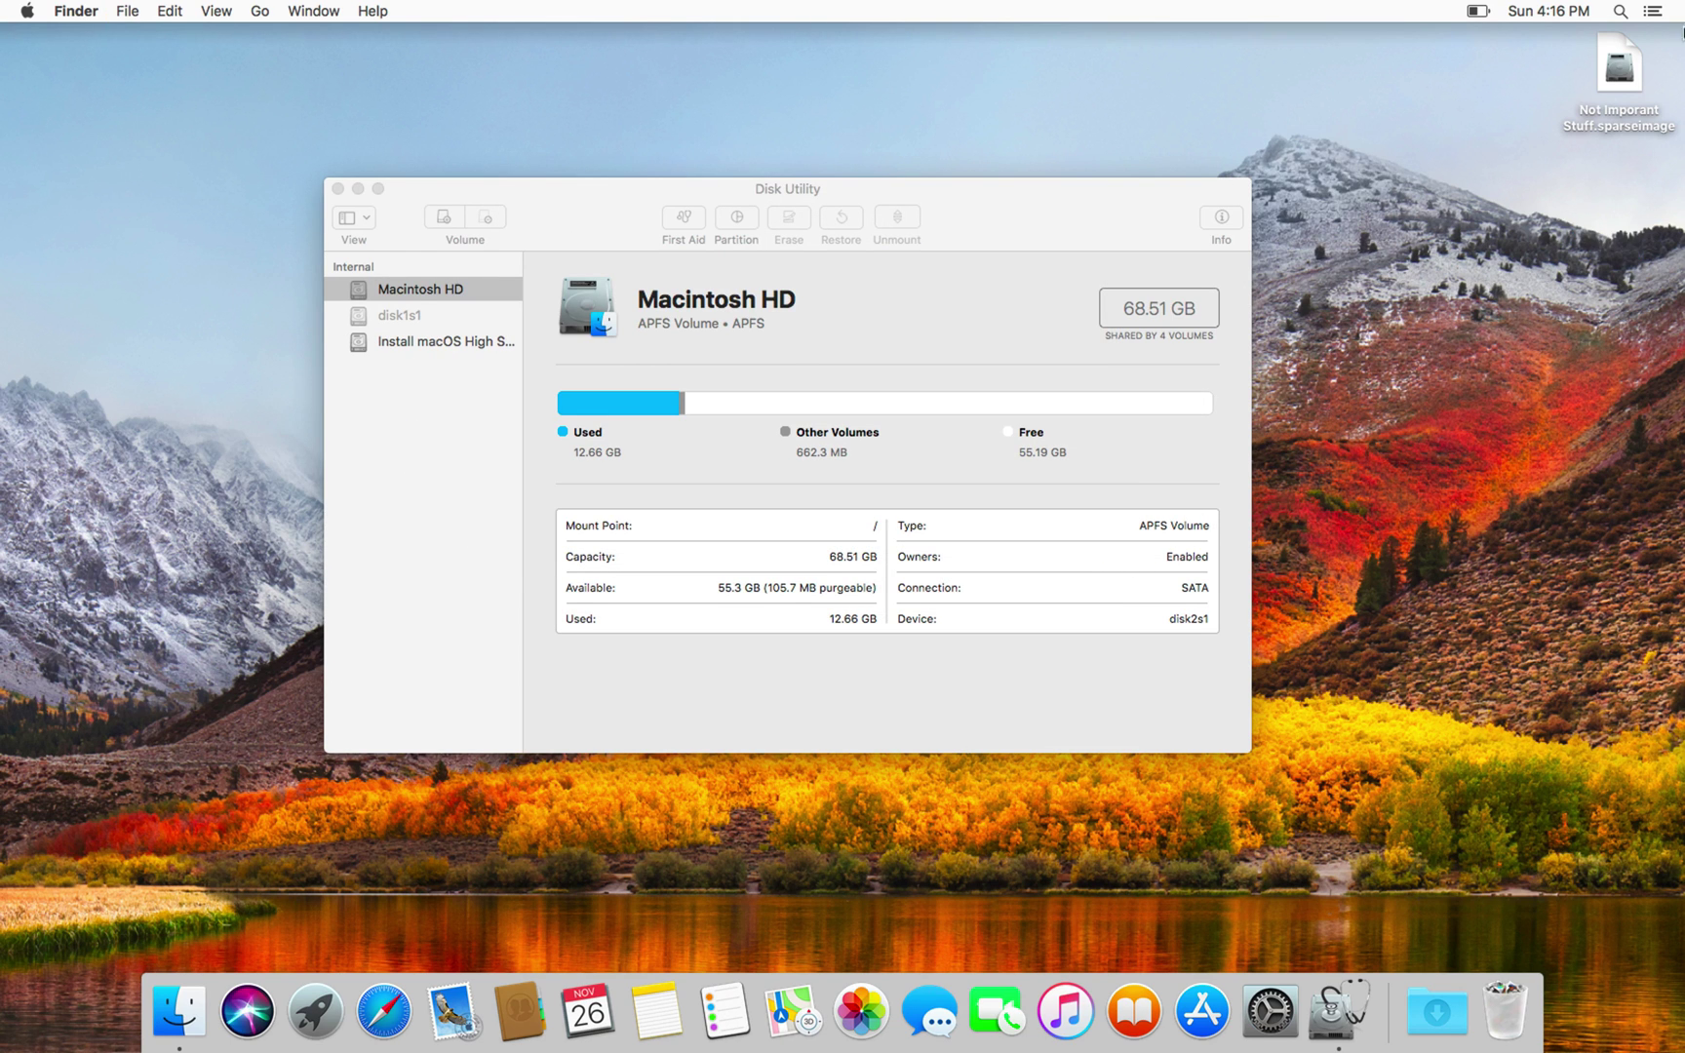
Step: Open Not Imporant Stuff.sparseimage, unlock it with its password, and open the remounted volume
left_click(1618, 78)
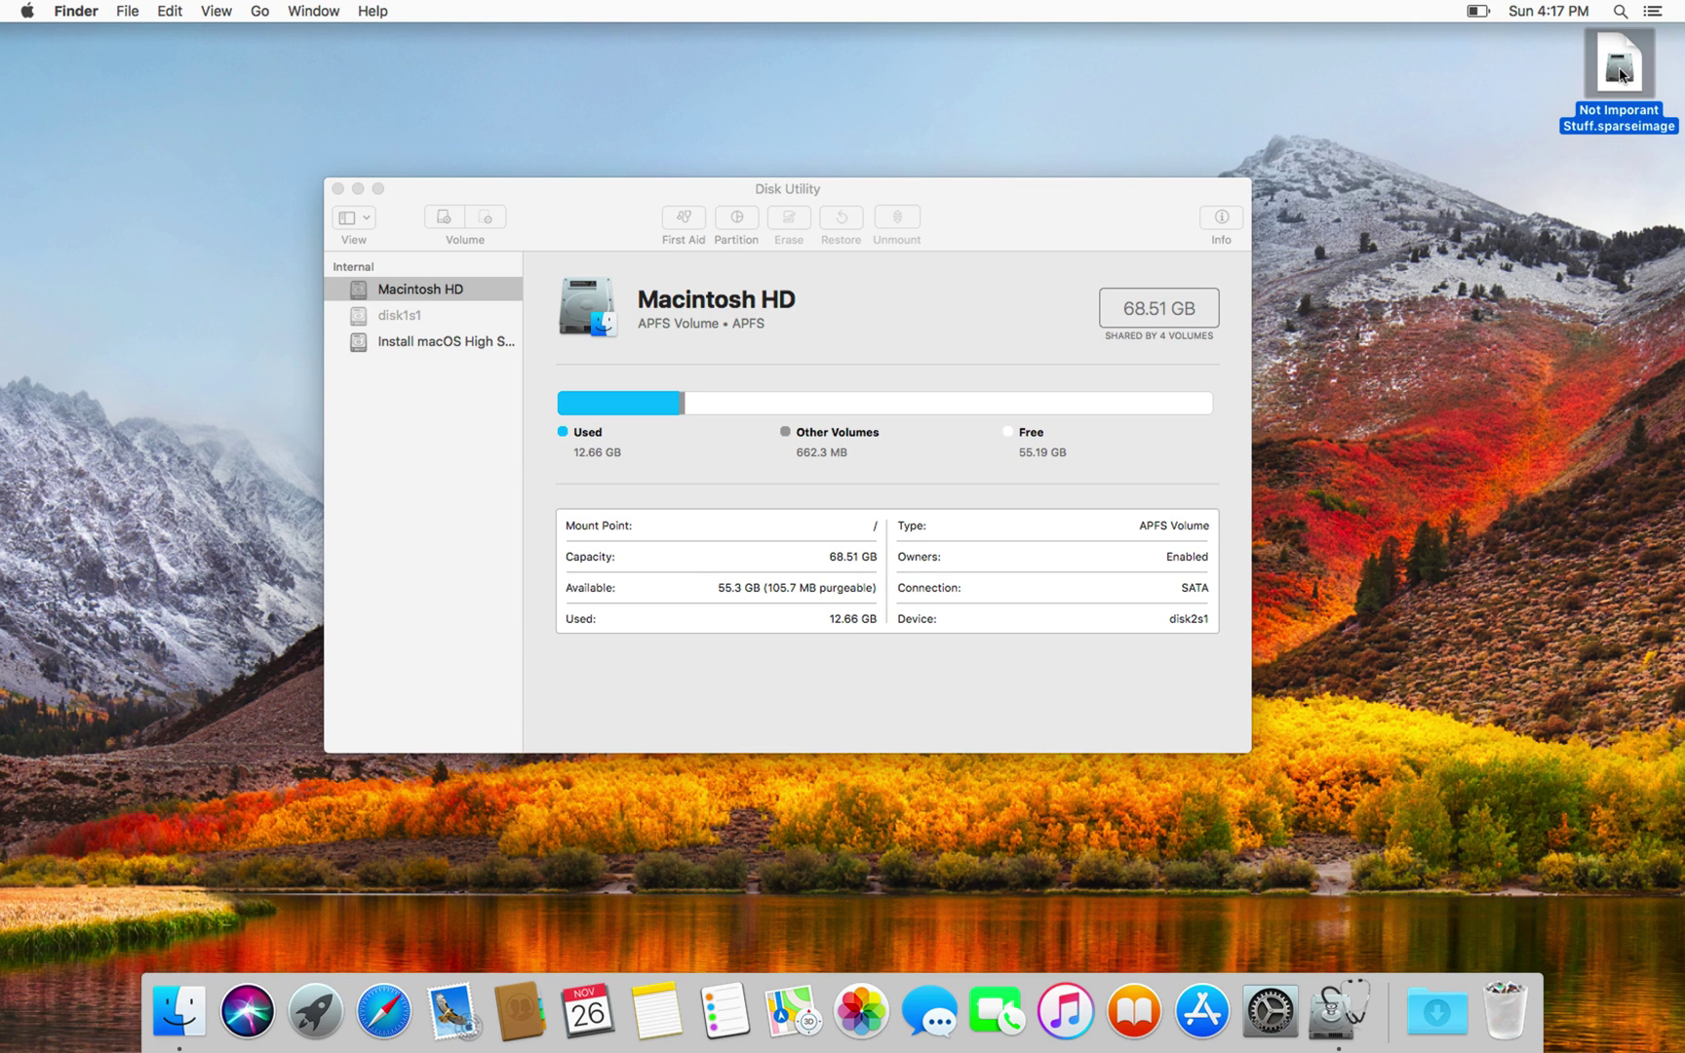
double_click(1621, 76)
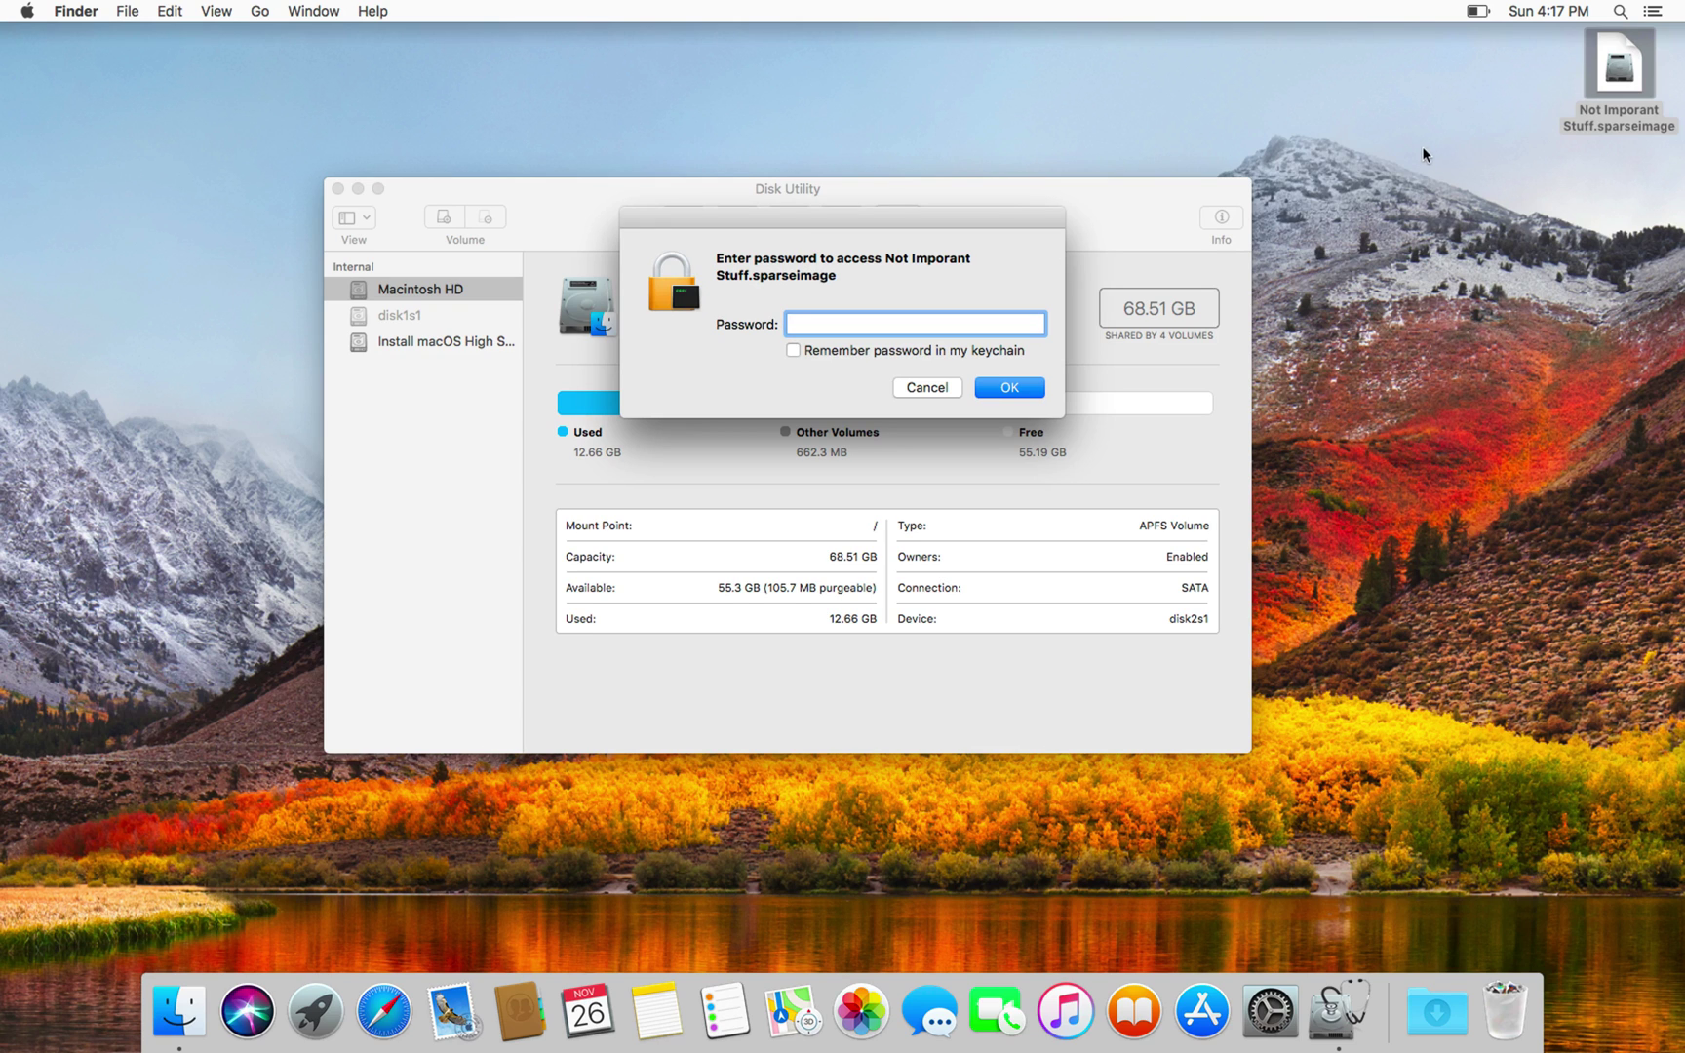
type("••••••••")
key("Return")
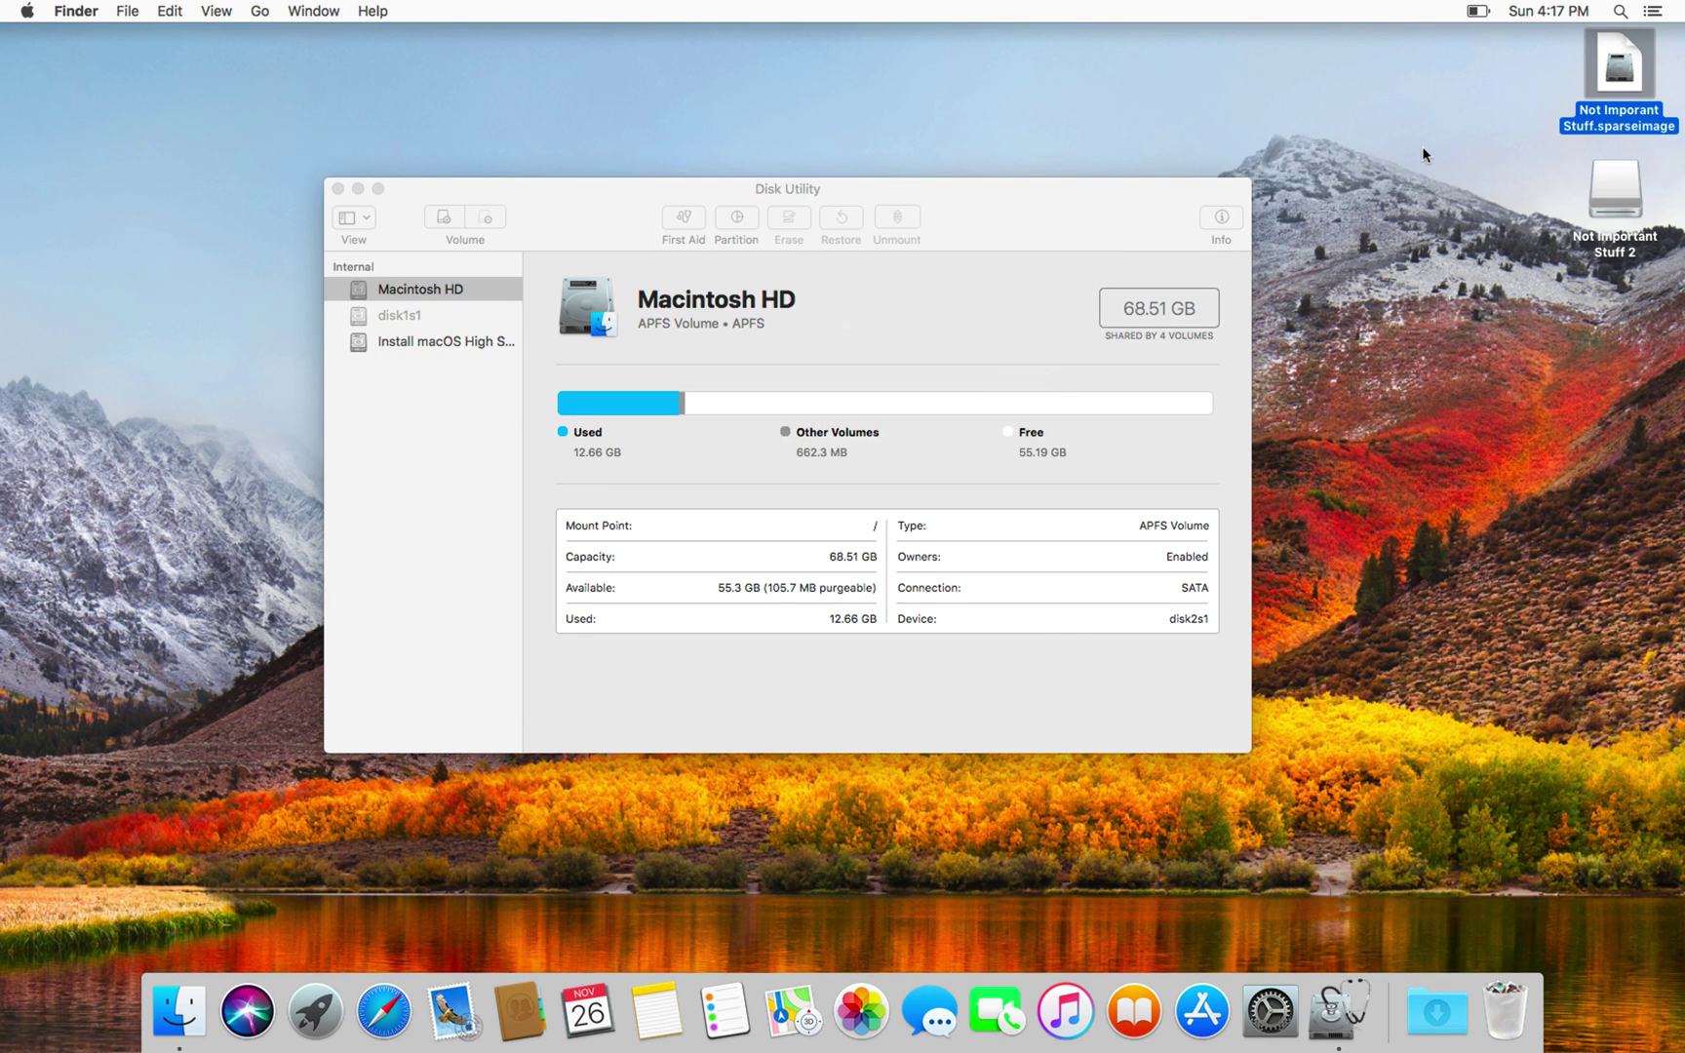
double_click(1628, 197)
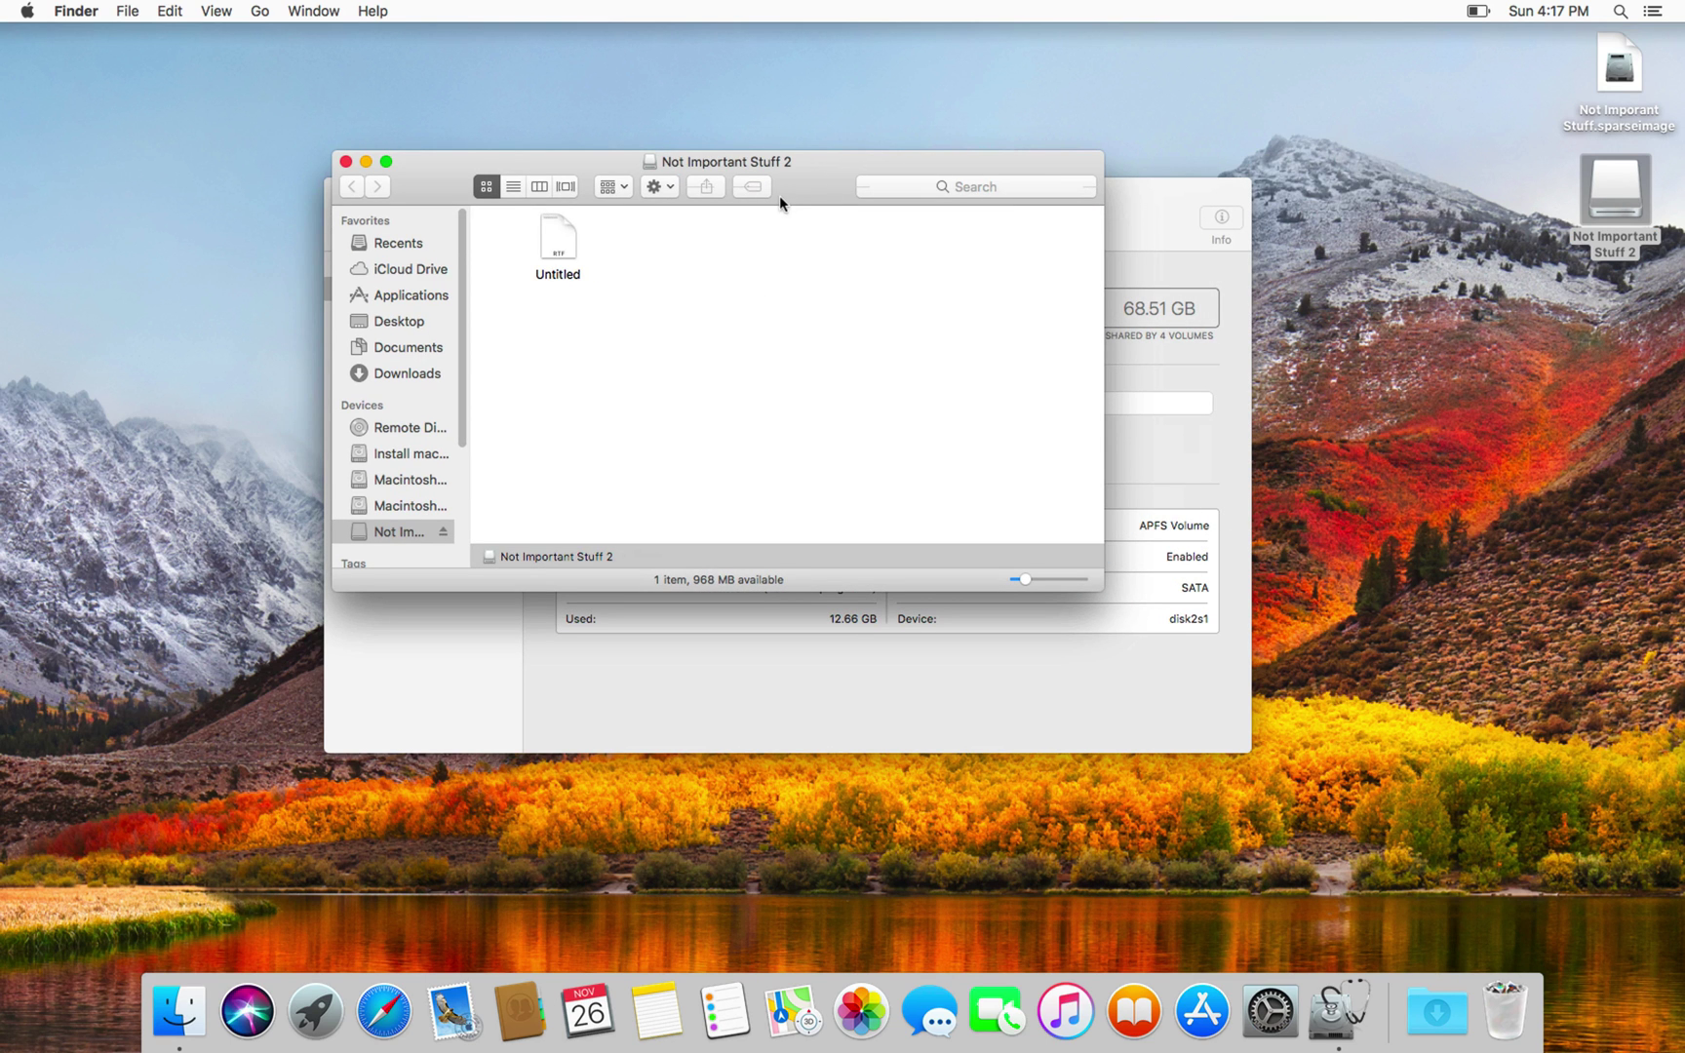
Step: Eject the Not Important Stuff 2 volume from the Finder sidebar, closing its window
left_click(1613, 185)
left_click(634, 261)
left_click(1482, 512)
left_click_drag(1443, 459, 1649, 714)
left_click_drag(1580, 626, 1087, 390)
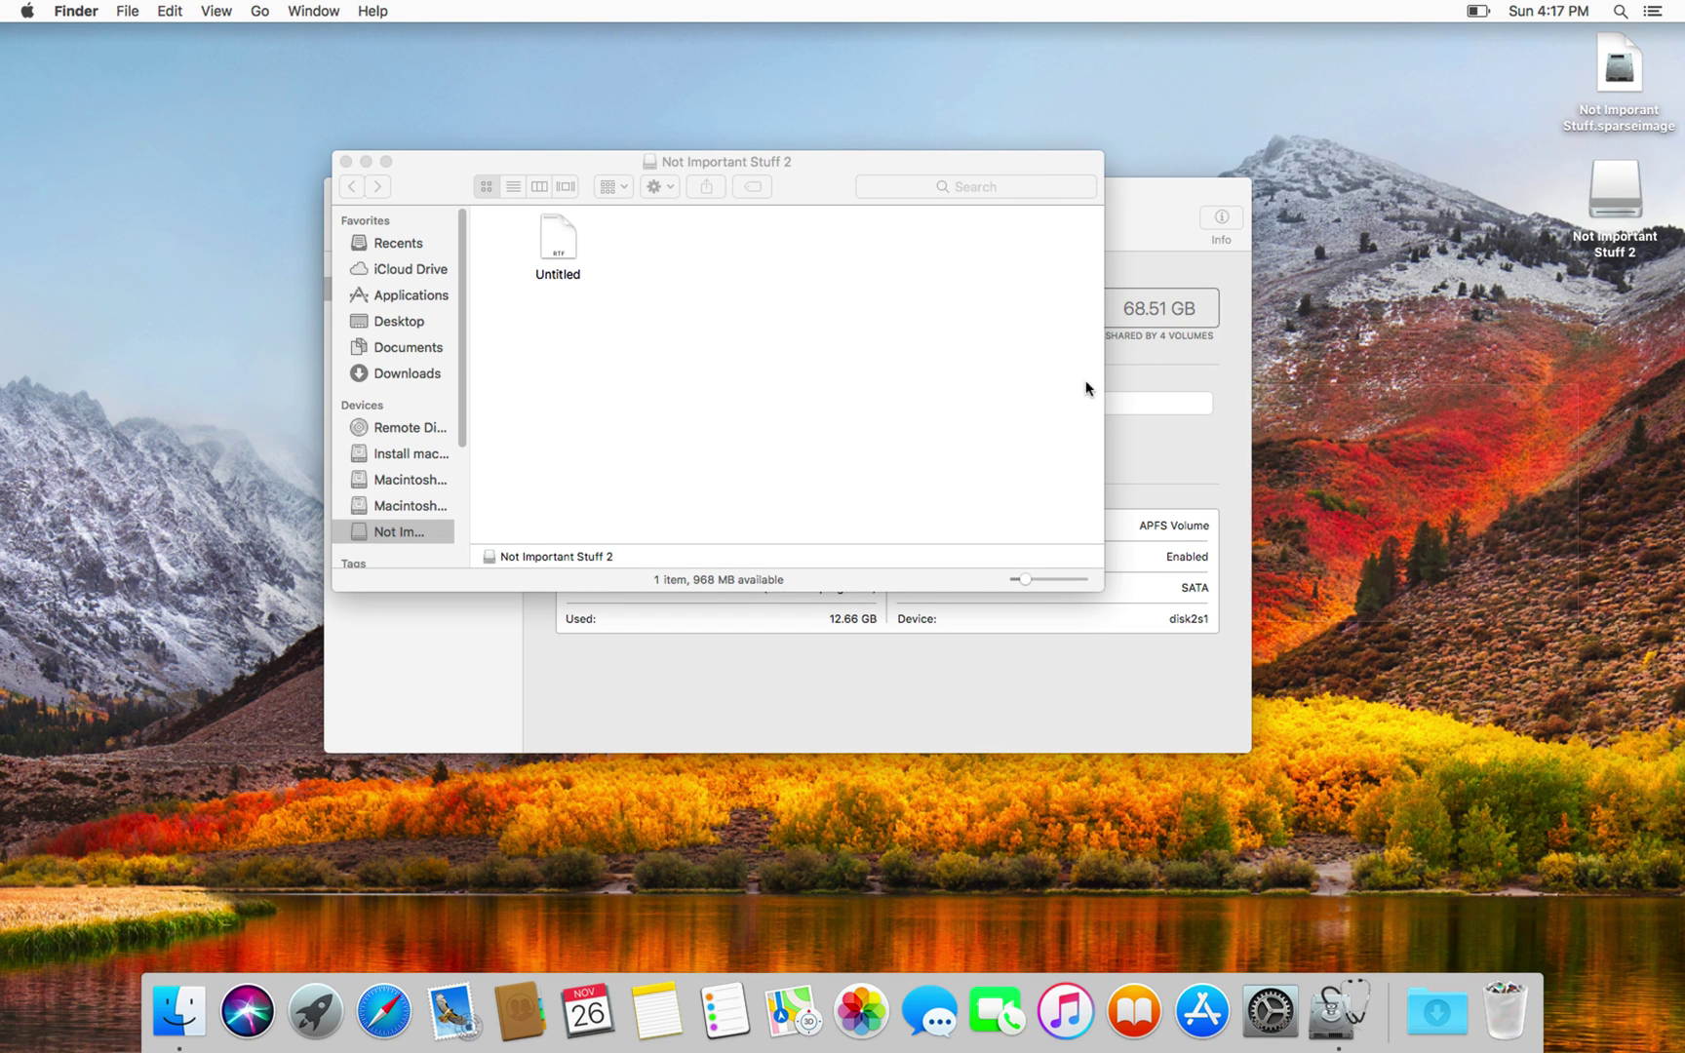
left_click(721, 278)
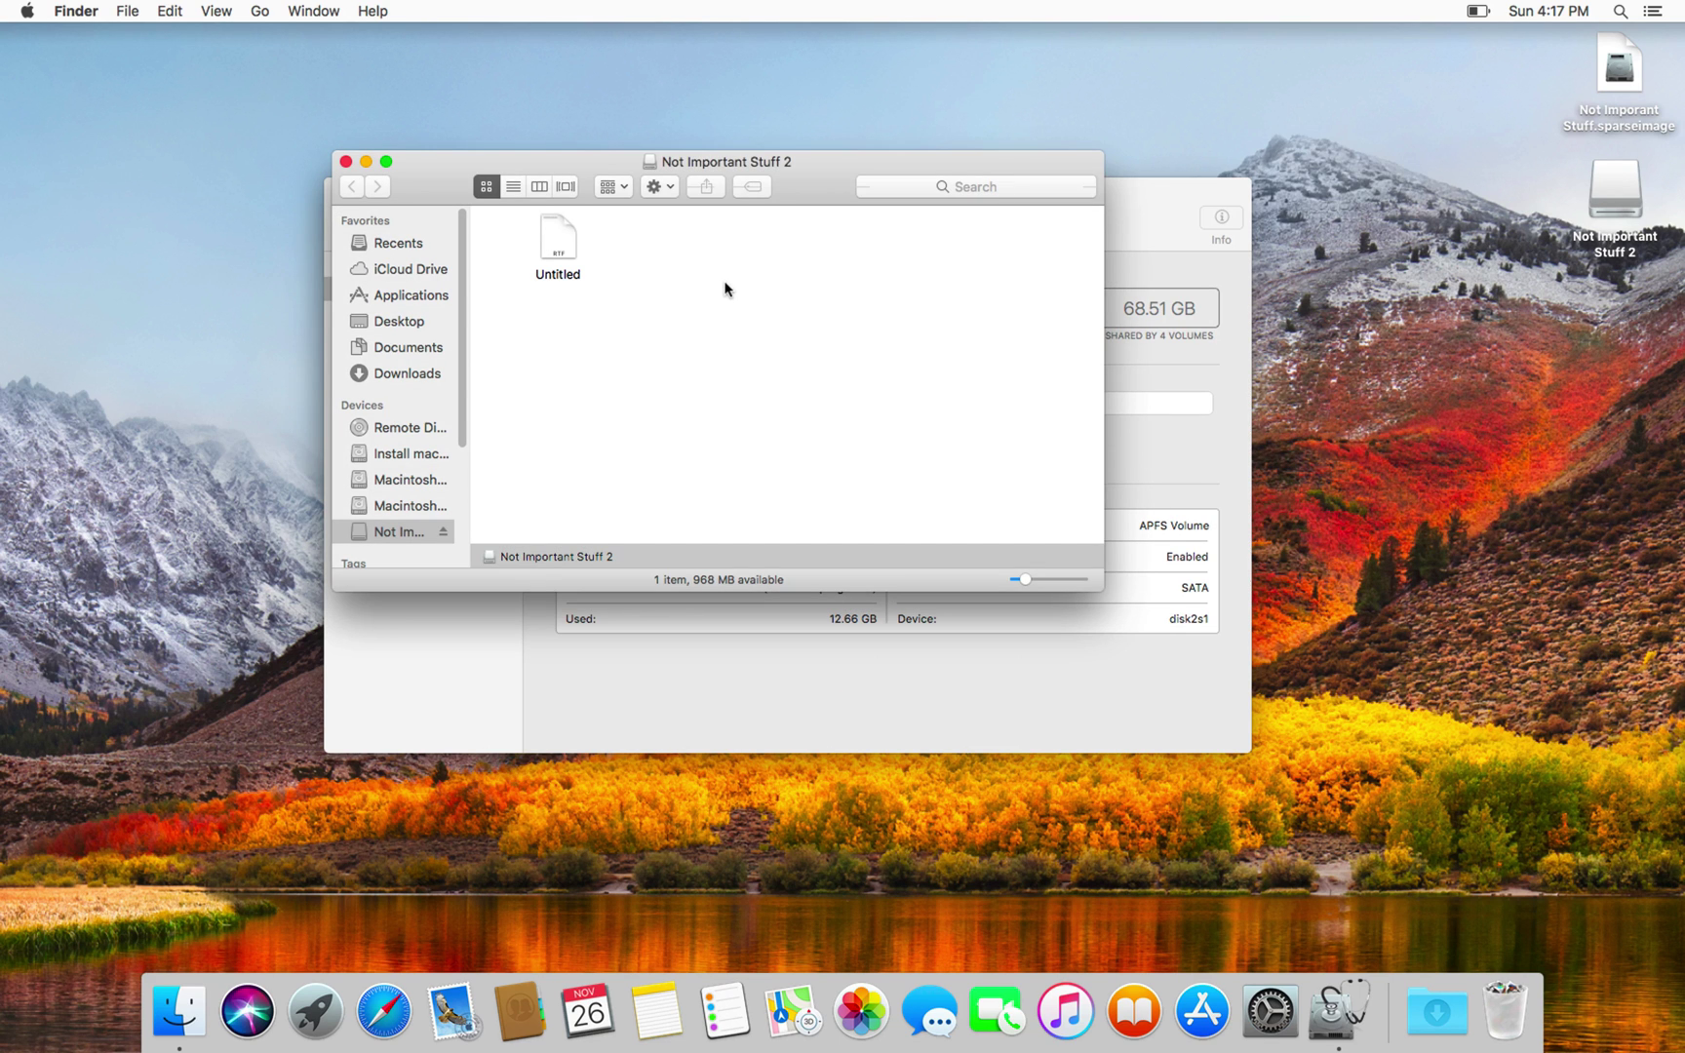
left_click(443, 532)
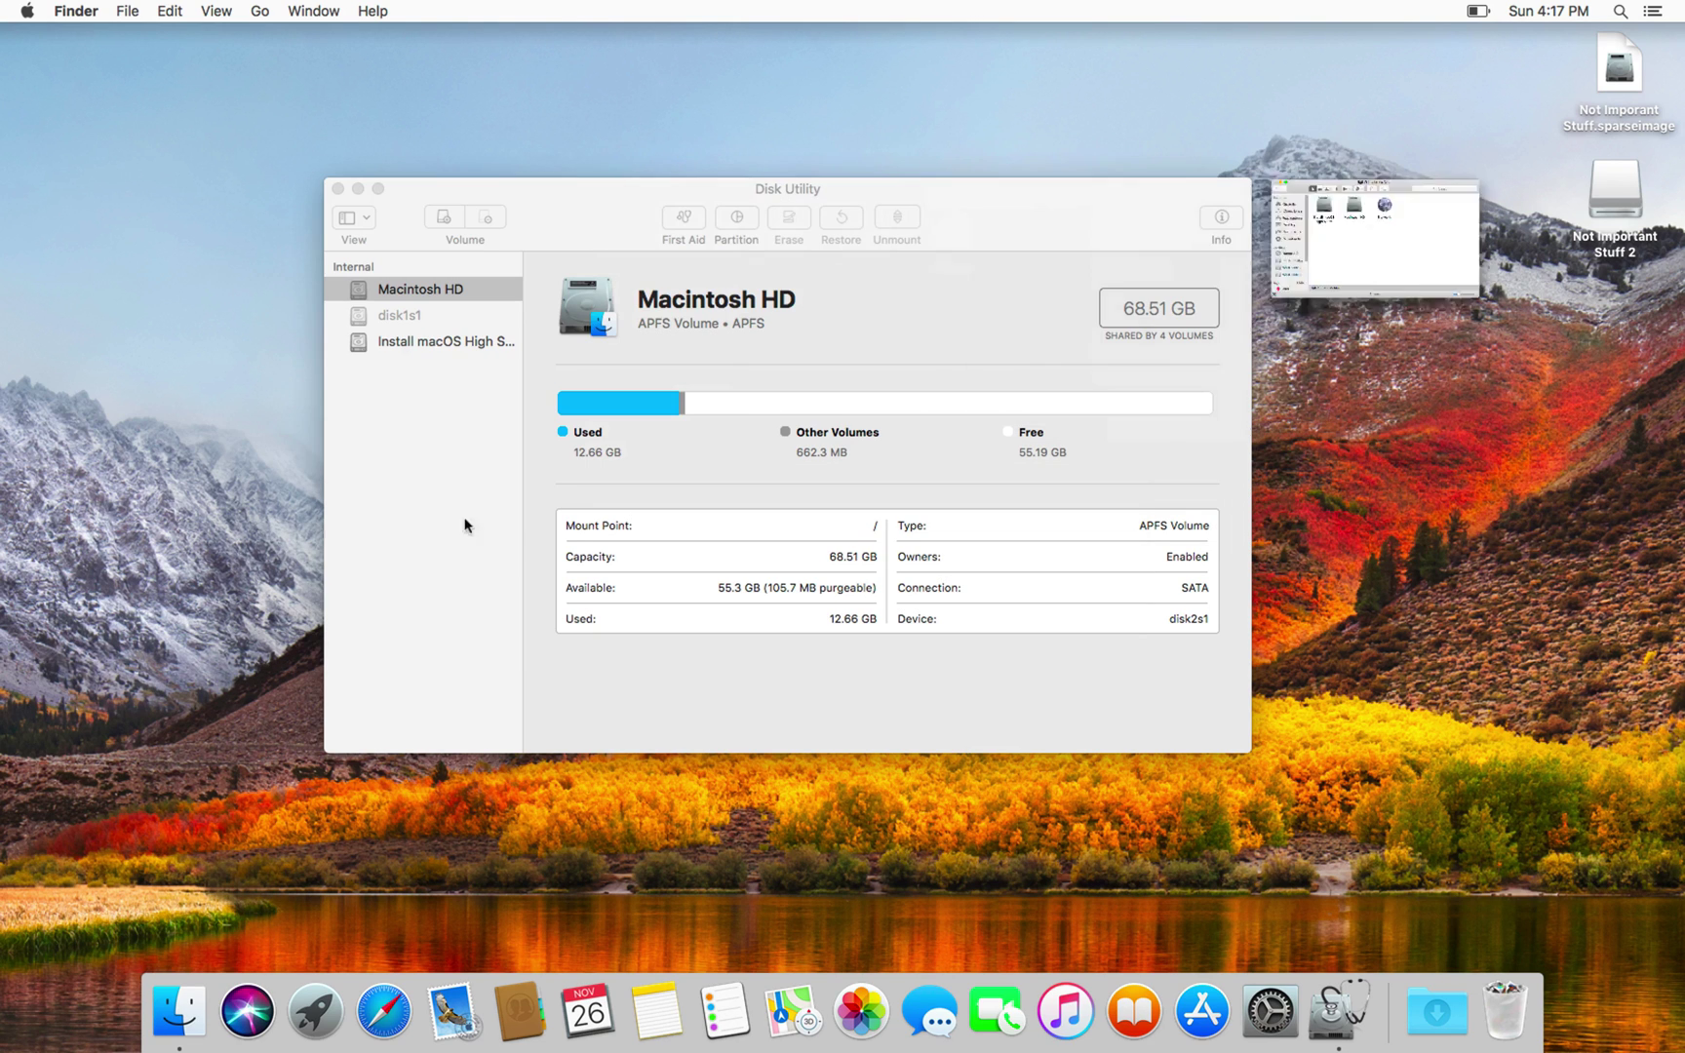
Step: Select the unmounted encrypted sparseimage on the Desktop, then bring Disk Utility to the front
left_click(1624, 83)
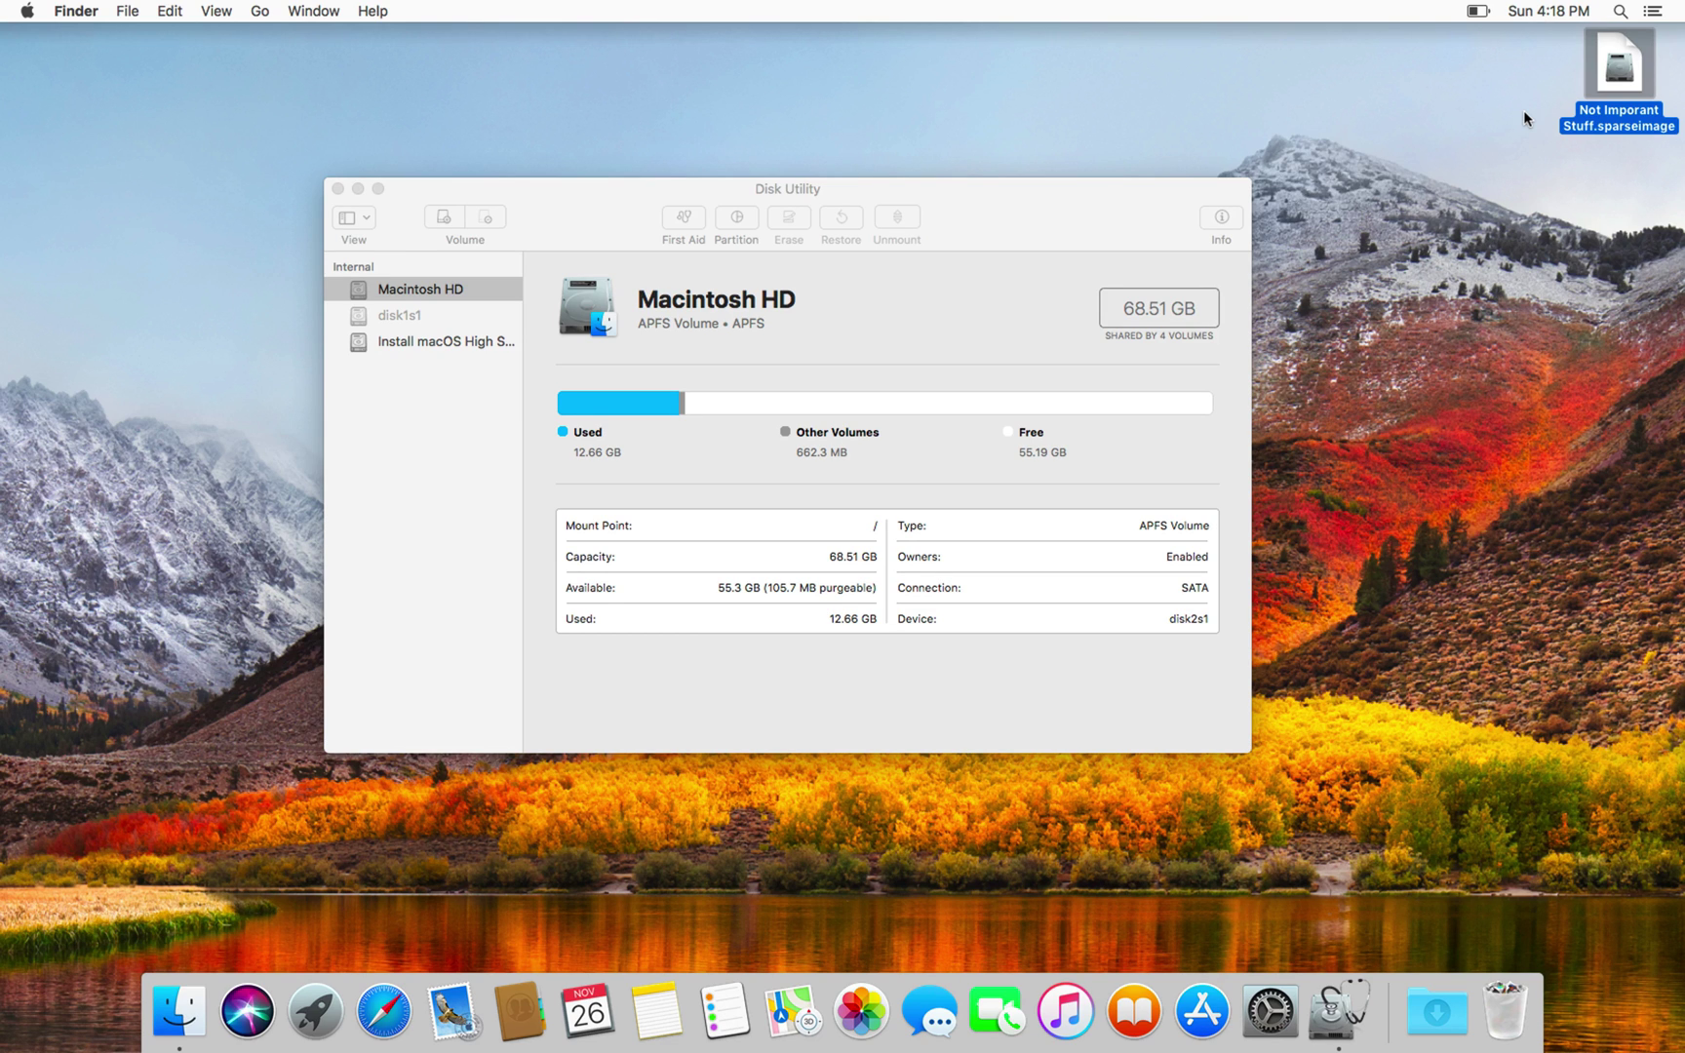
left_click(1089, 221)
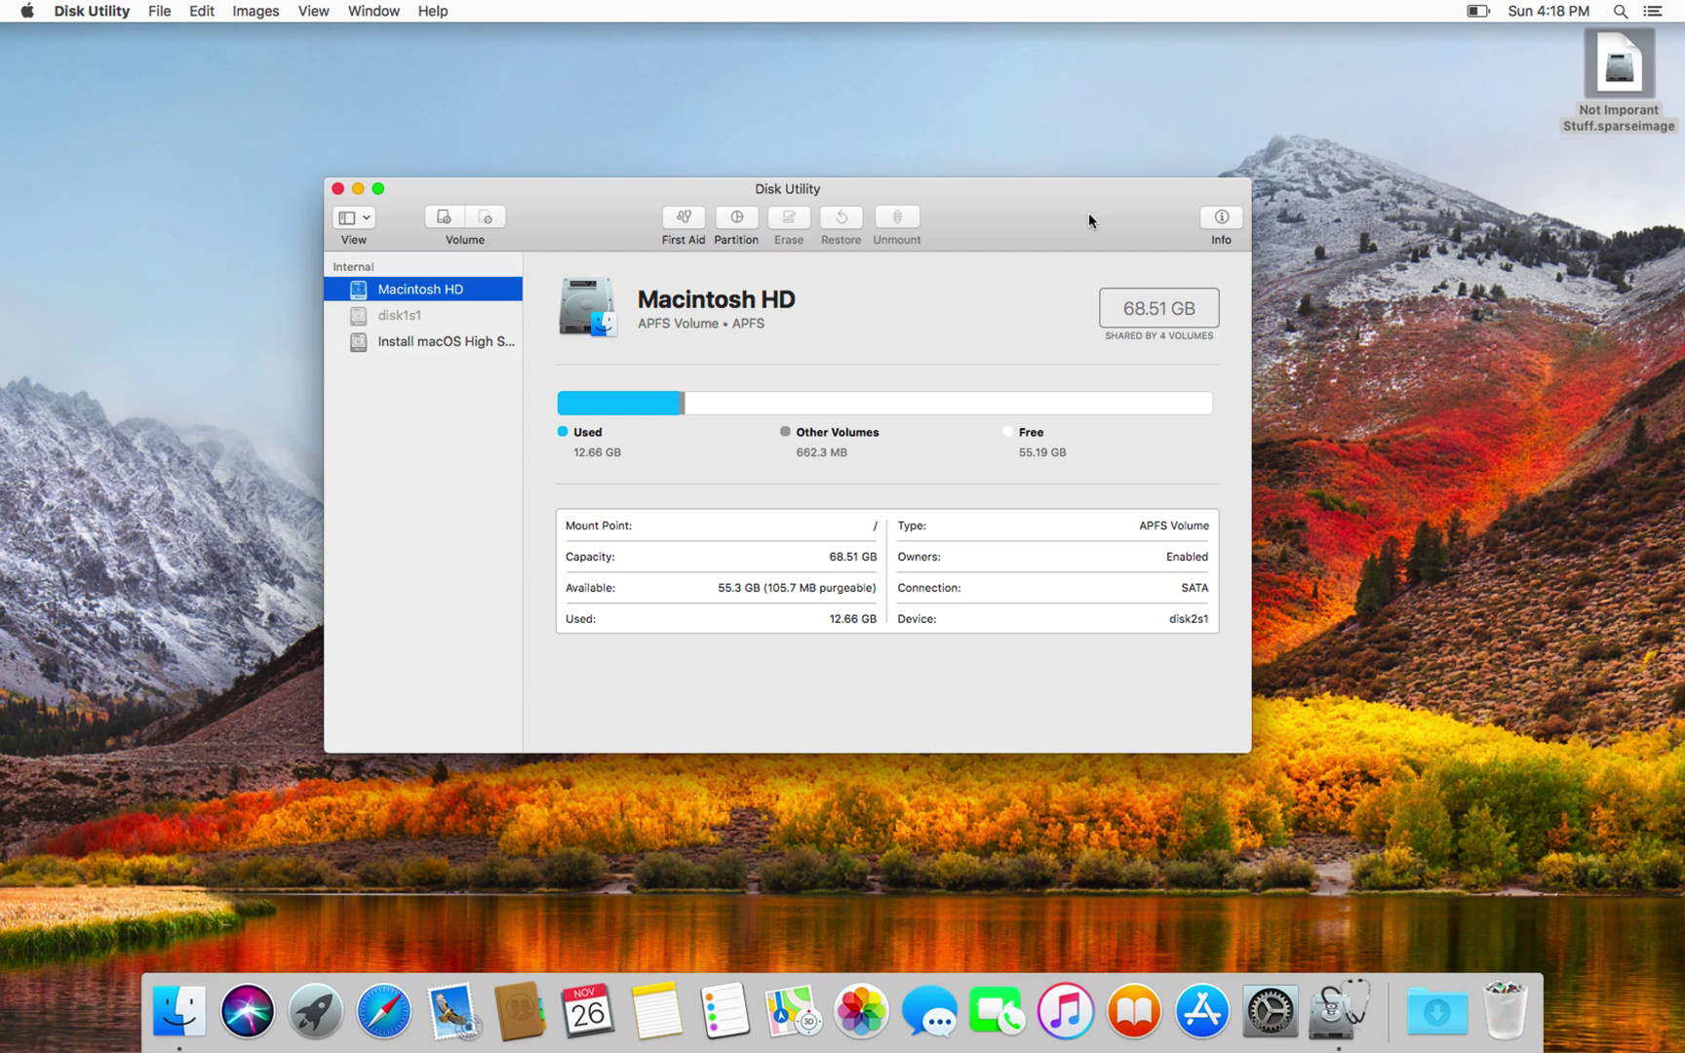